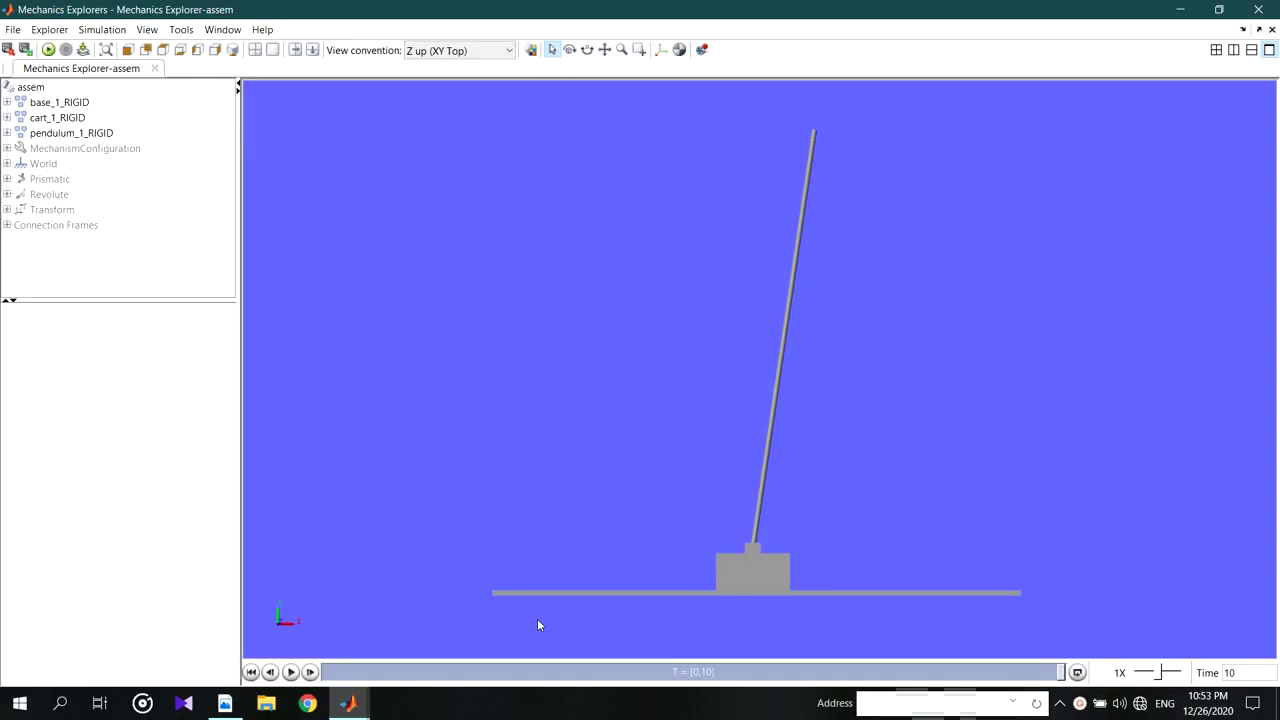
Step: Replay the cart-pendulum animation, scrub it back, then bring up the aw folder window
click(291, 672)
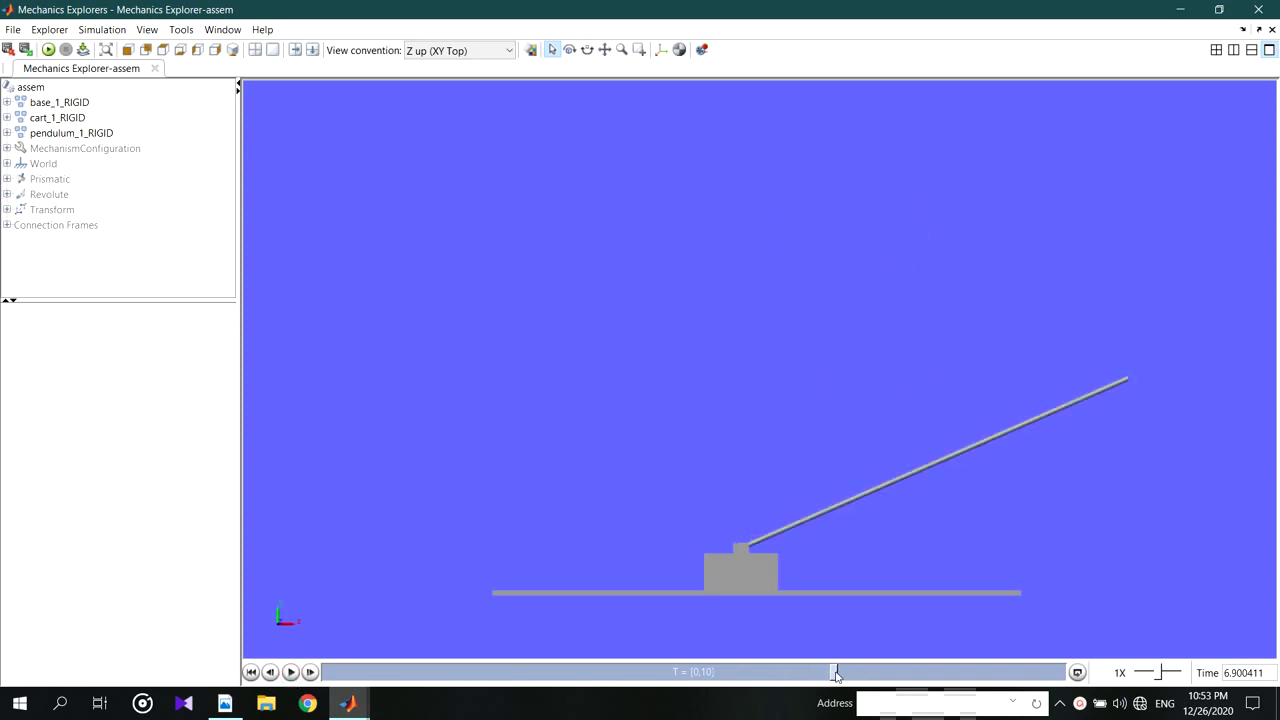
drag(836, 675, 494, 676)
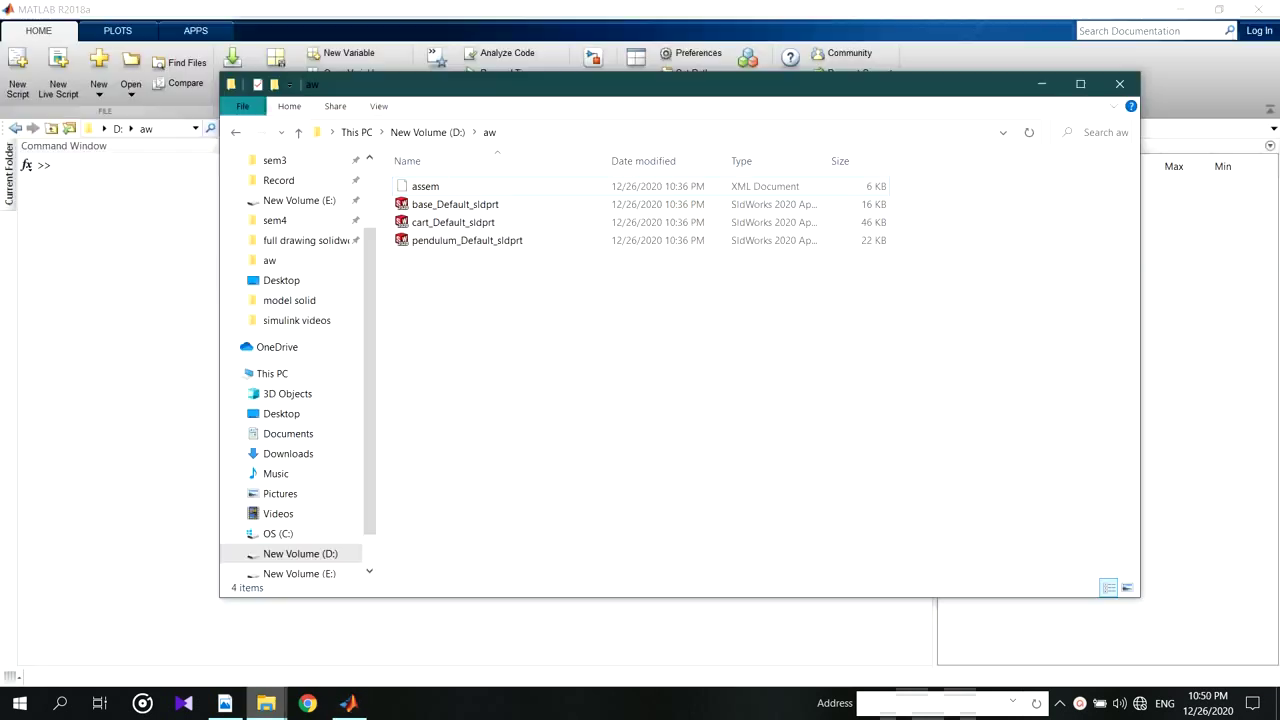
mouse_move(266, 703)
click(255, 605)
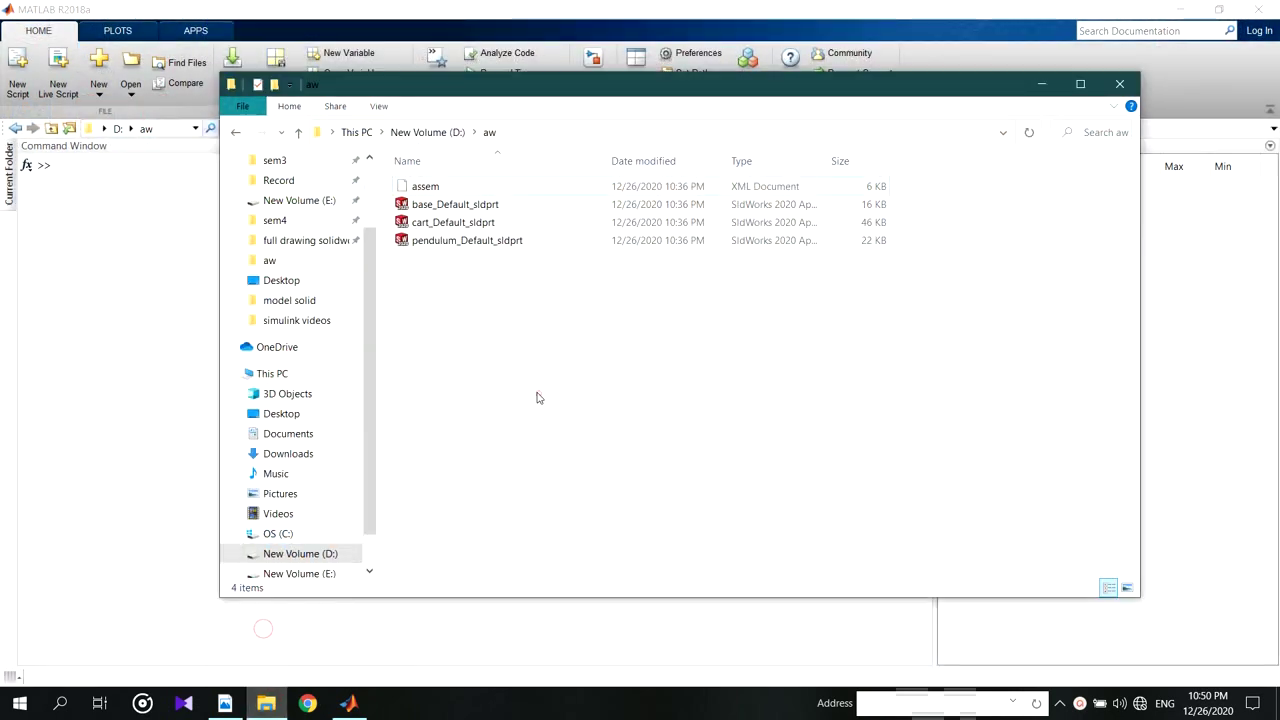
drag(352, 362, 316, 238)
Step: Set MATLAB's current folder to D:\aw
click(1008, 148)
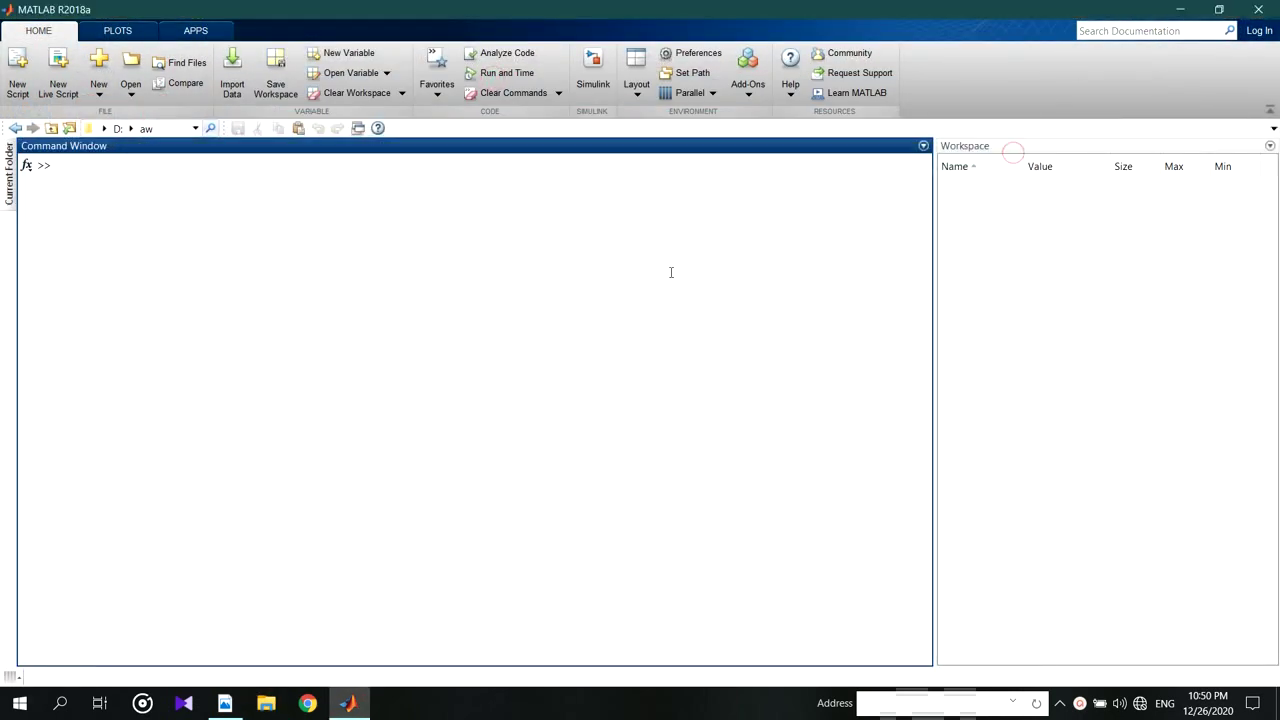
click(8, 175)
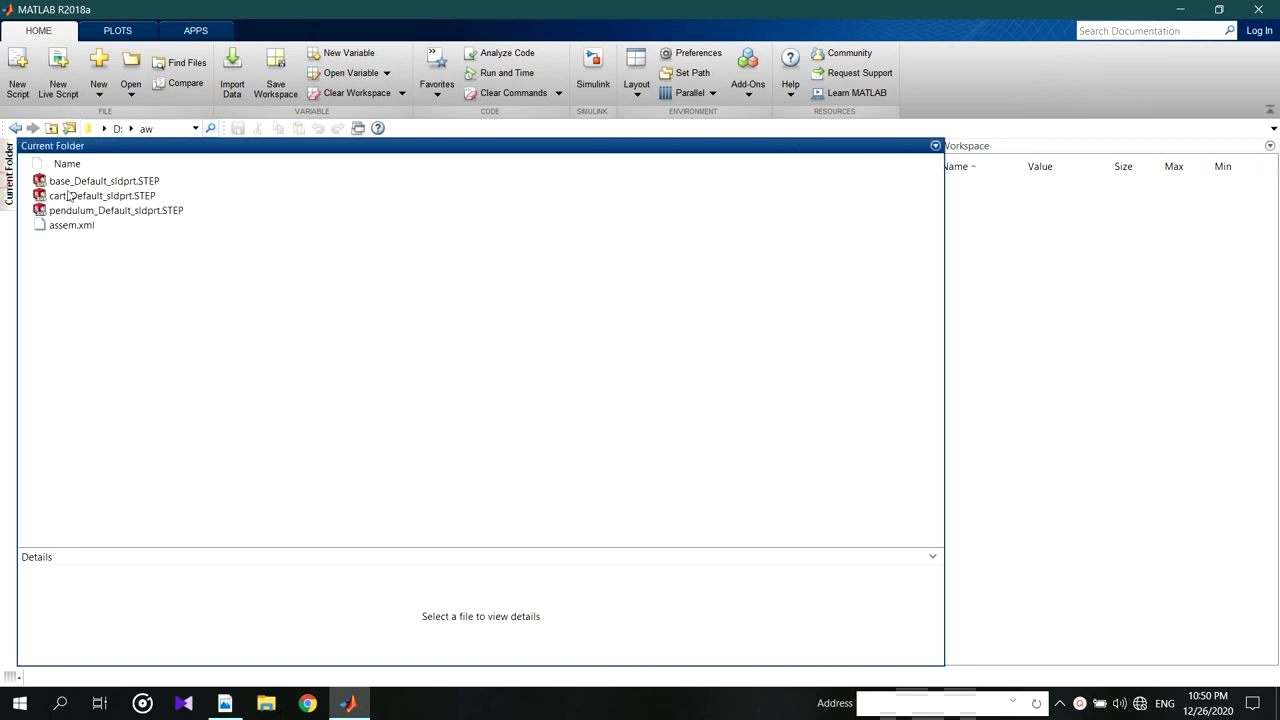
click(68, 128)
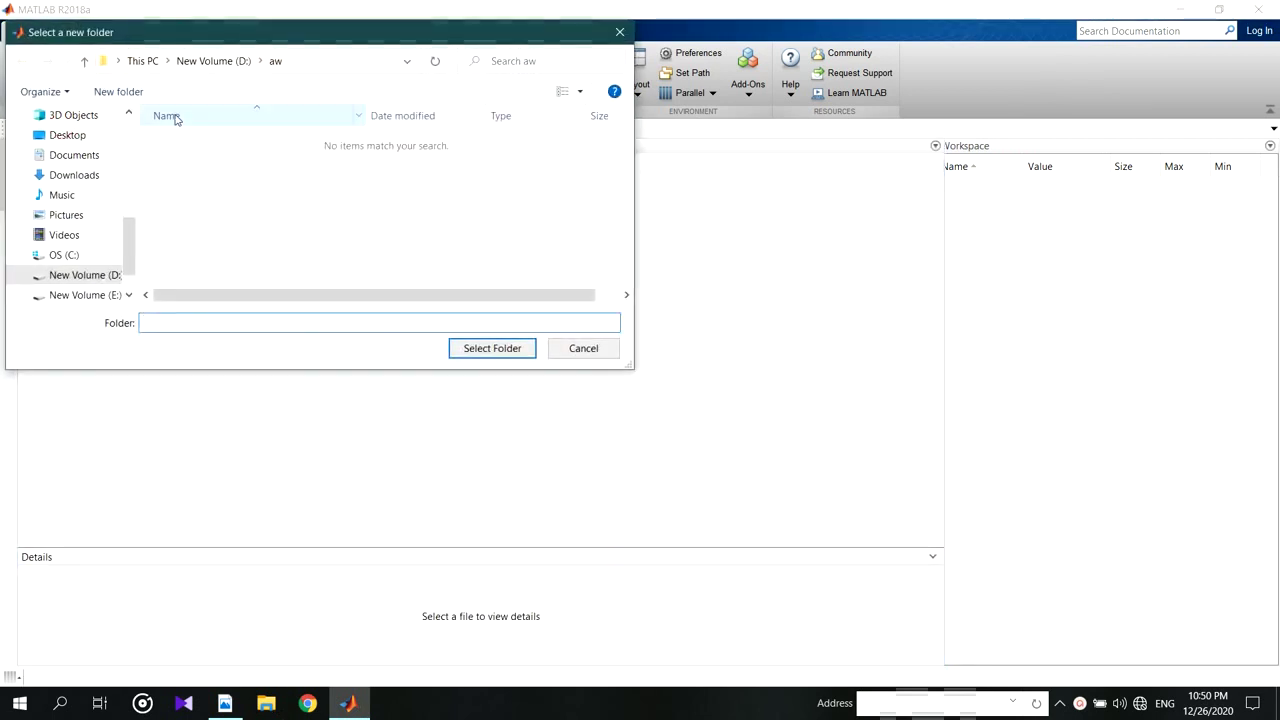
click(205, 60)
scroll(187, 278, down, 2)
double_click(180, 209)
click(492, 348)
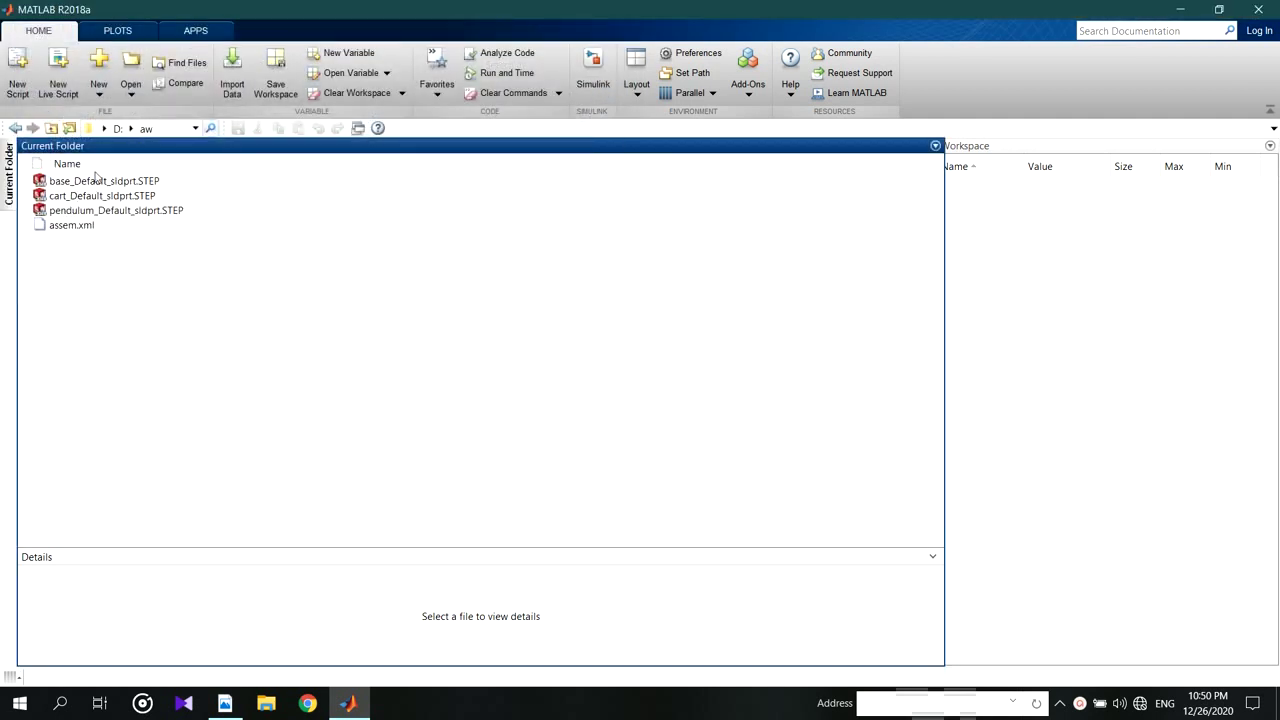
click(9, 172)
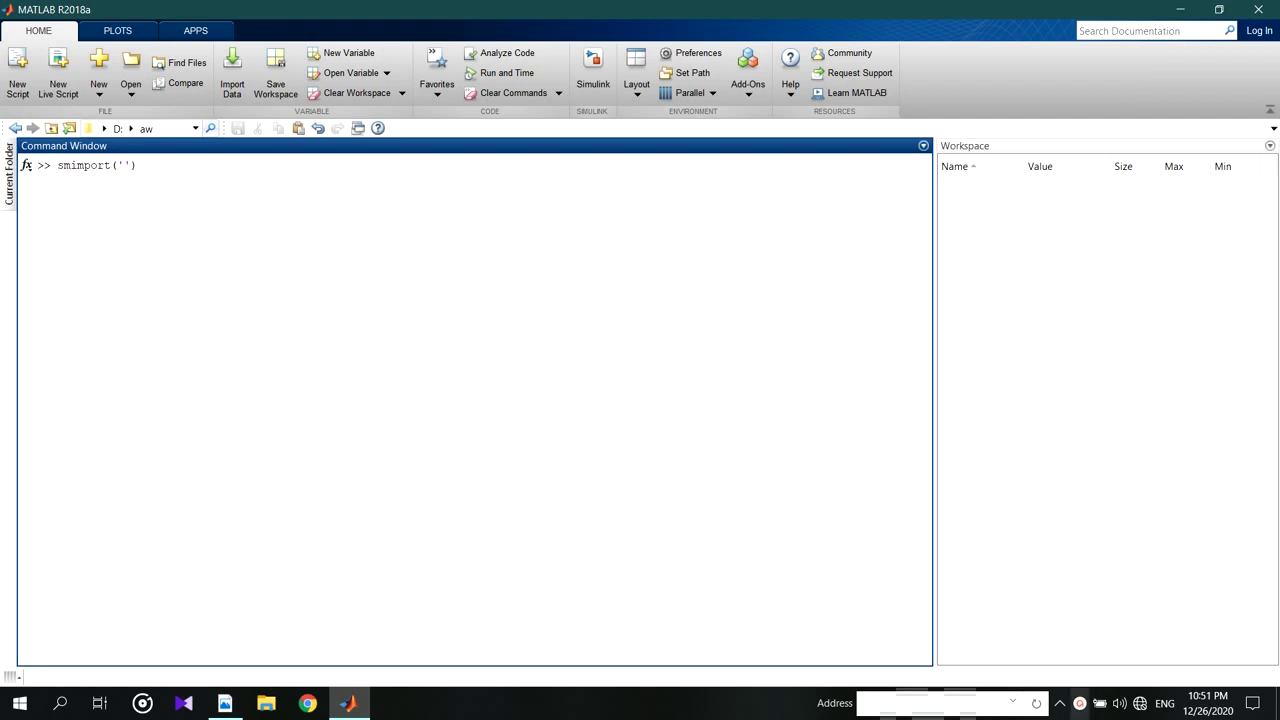
Step: Copy the assem.xml file name and run smimport('assem.xml') in the Command Window
click(6, 172)
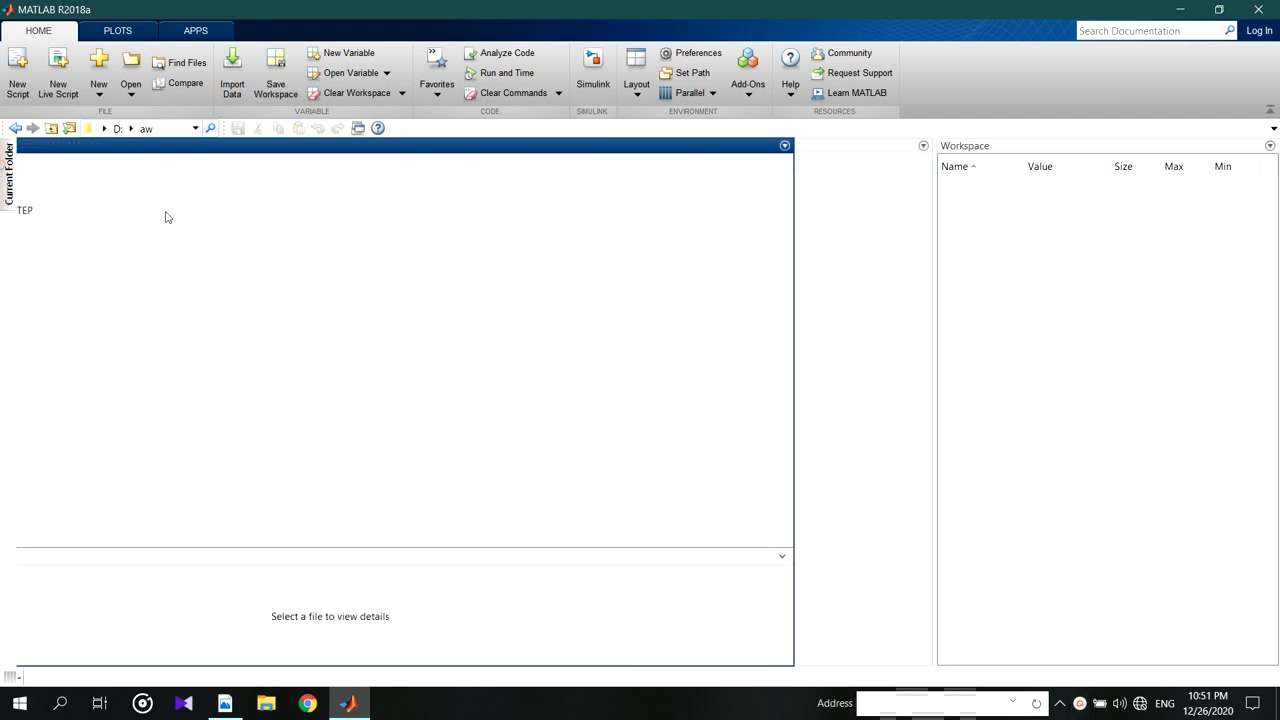
click(68, 226)
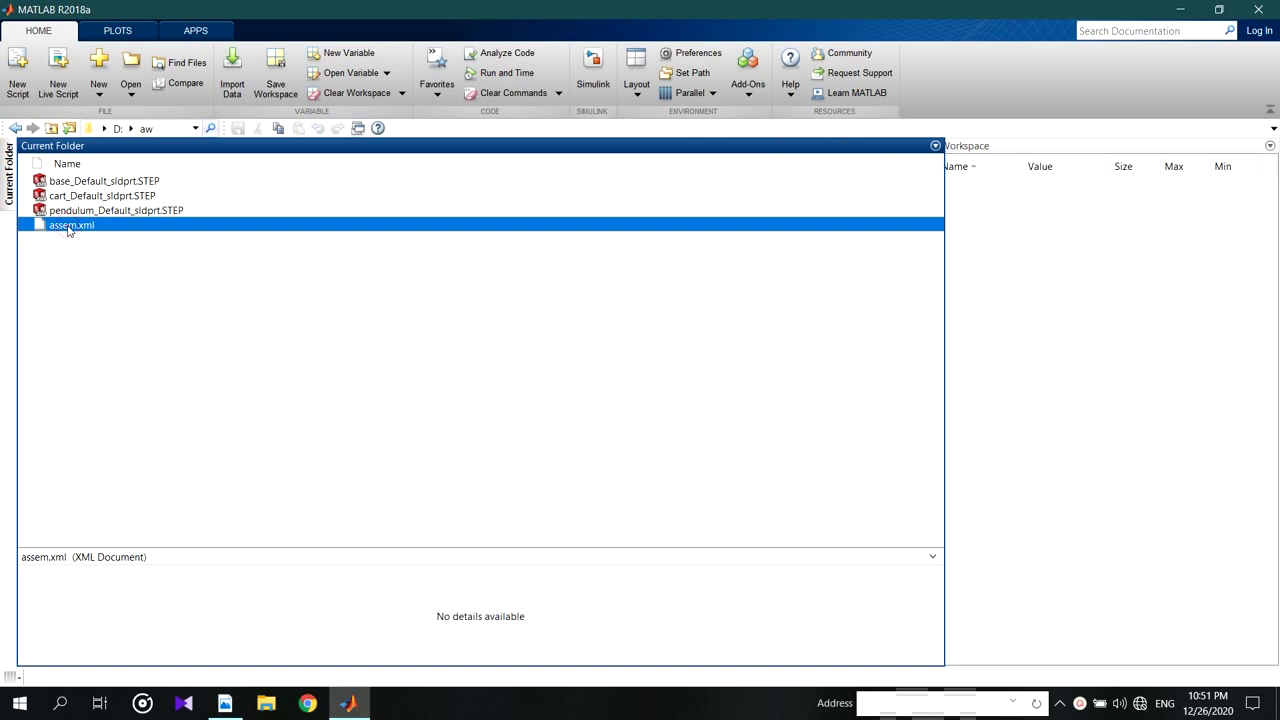
click(68, 226)
key(ctrl+c)
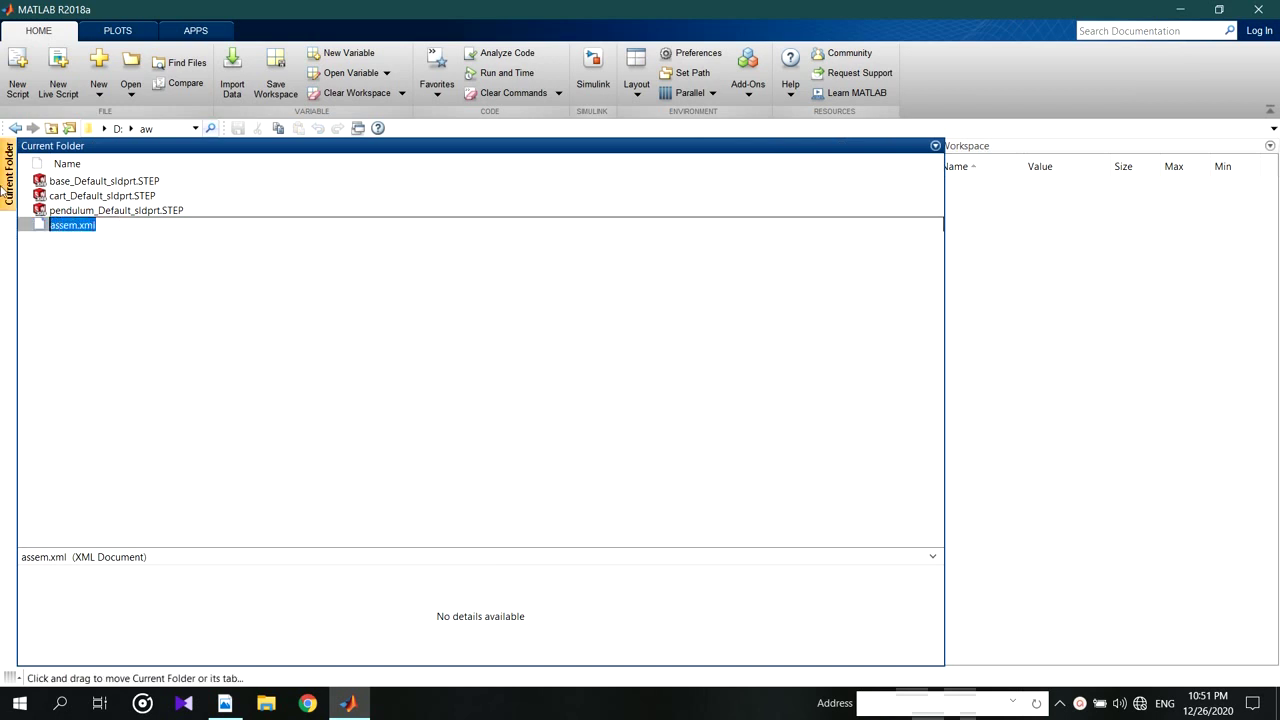
click(7, 188)
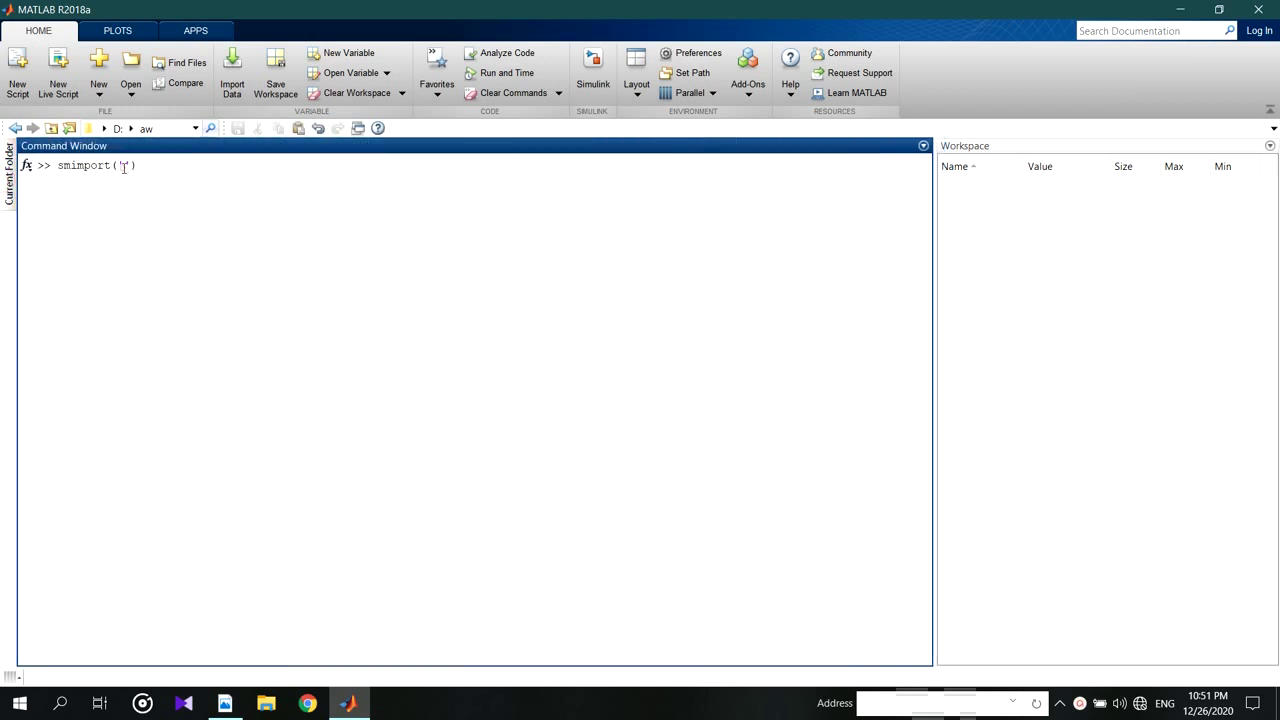
key(ctrl+v)
key(Return)
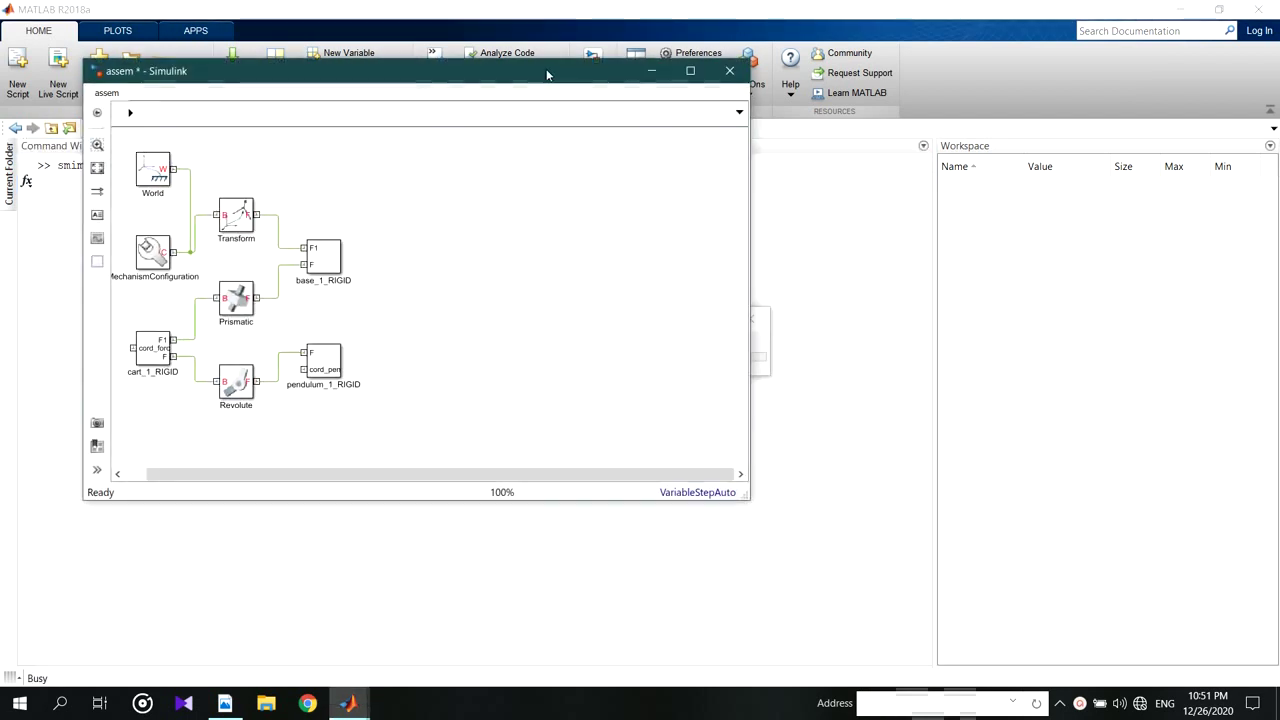
Step: Maximize the assem model window and centre the block diagram on the canvas
click(689, 72)
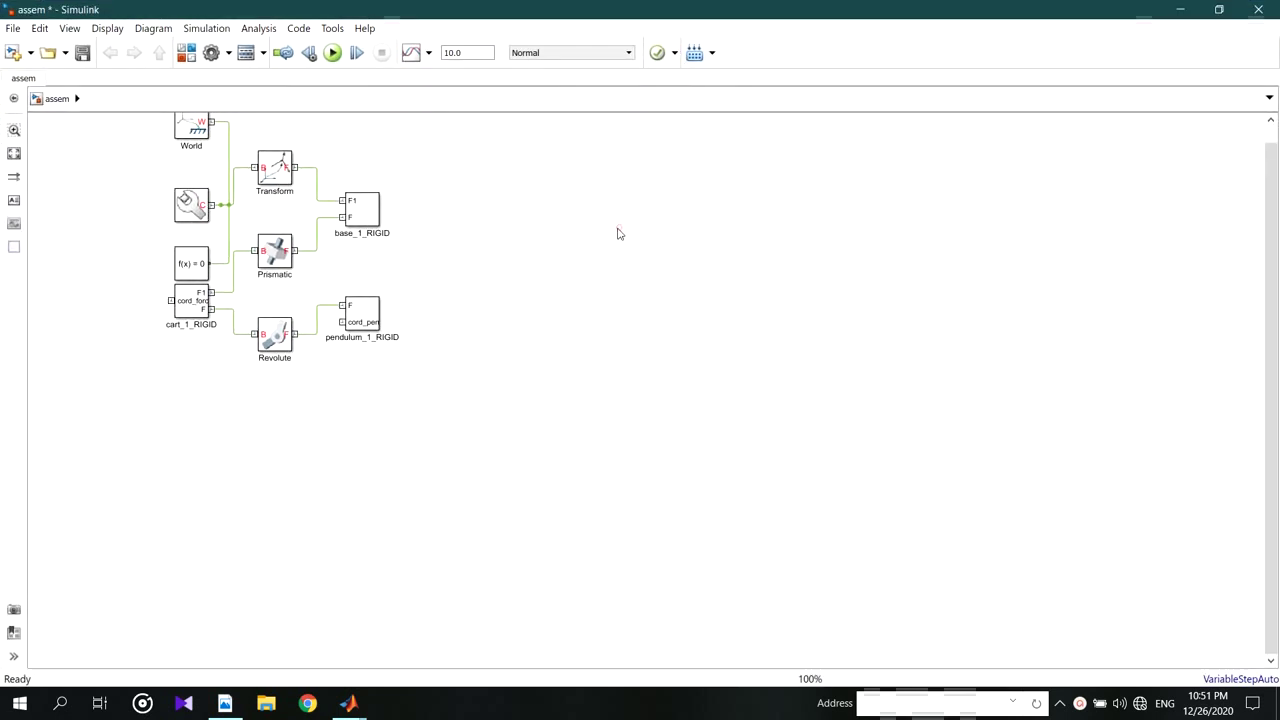
scroll(194, 166, up, 1)
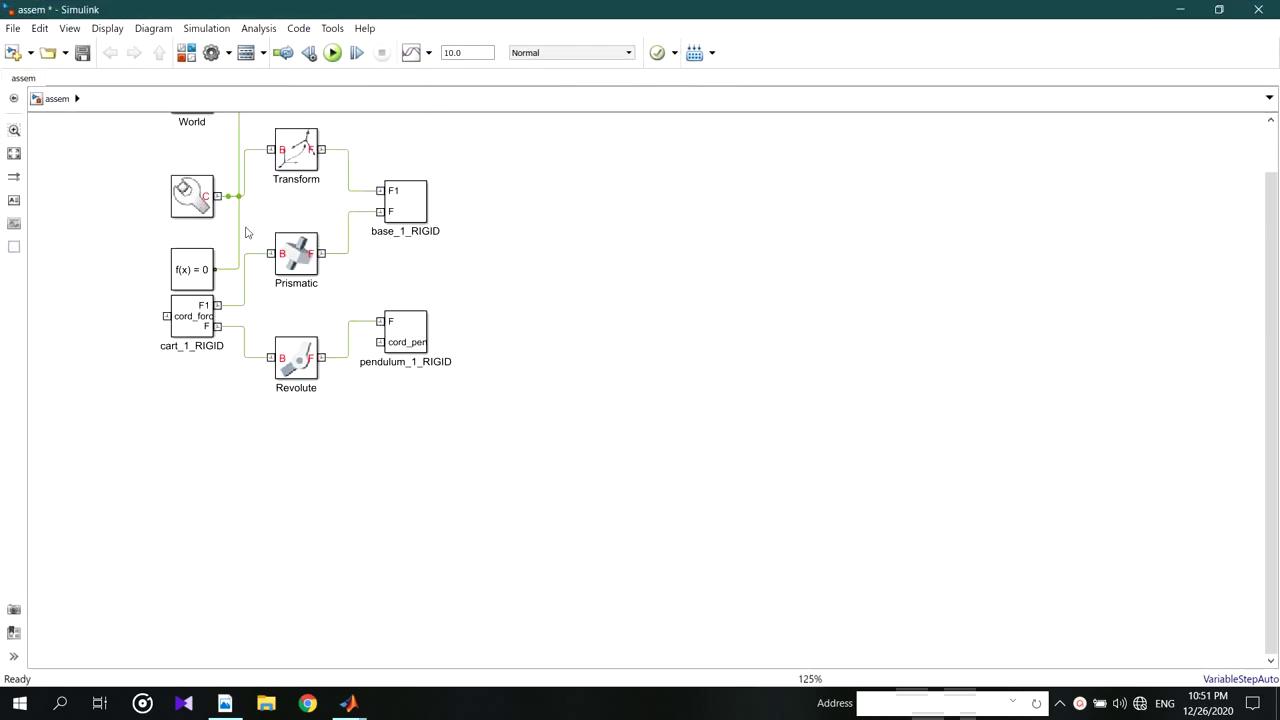
drag(248, 236, 709, 386)
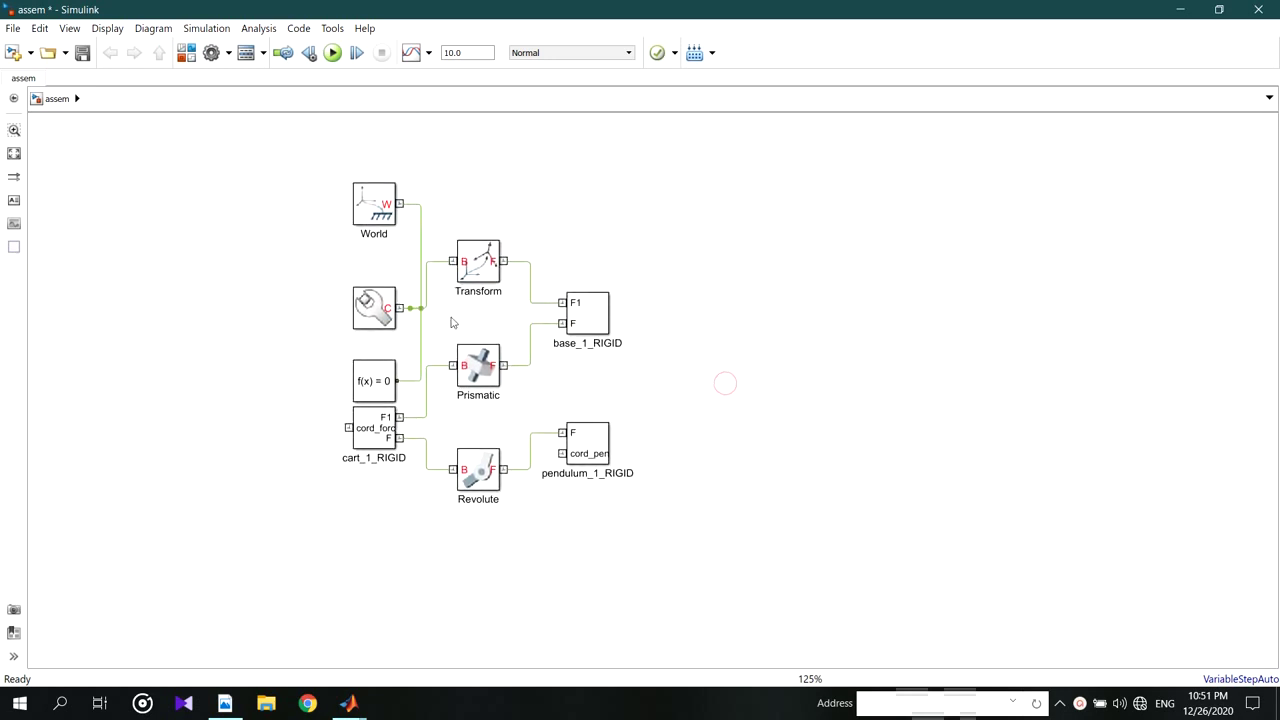
click(390, 305)
click(320, 272)
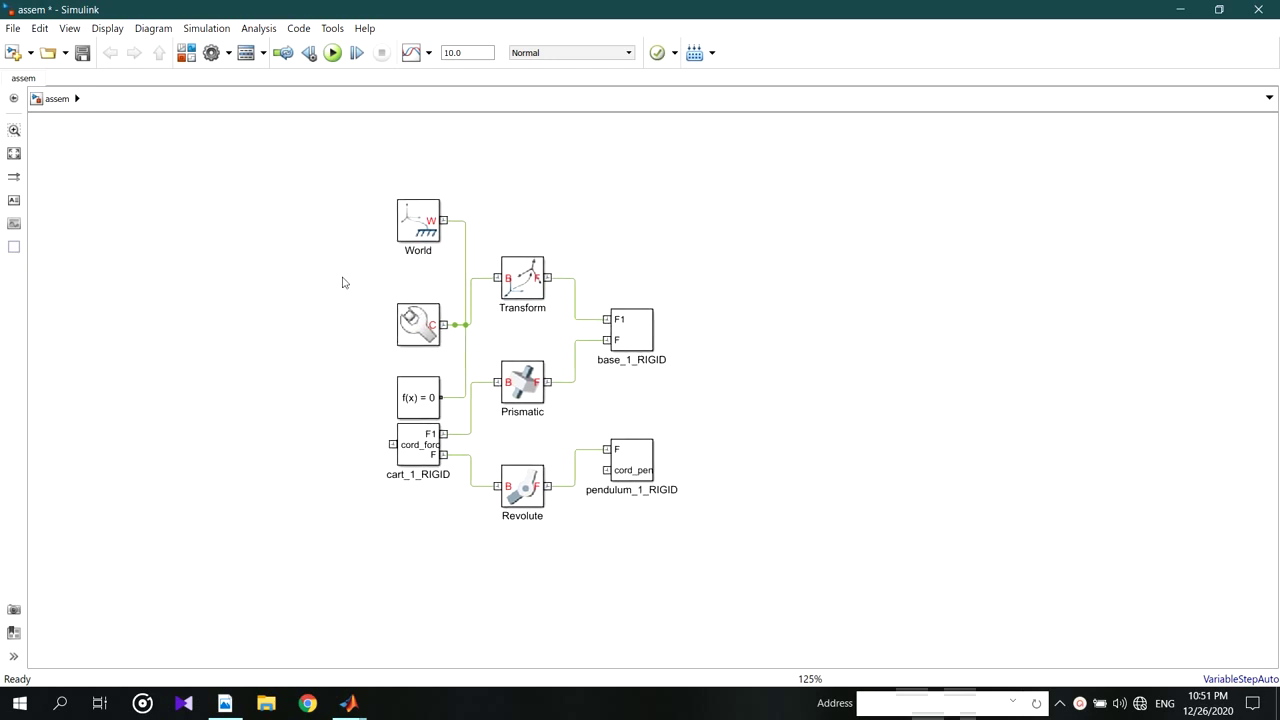
Step: Move base_1_RIGID, Prismatic, cart_1_RIGID, pendulum_1_RIGID and Revolute further right
drag(644, 335, 843, 340)
click(513, 398)
drag(513, 398, 669, 398)
click(427, 435)
drag(427, 435, 540, 413)
drag(658, 458, 862, 477)
drag(492, 485, 763, 485)
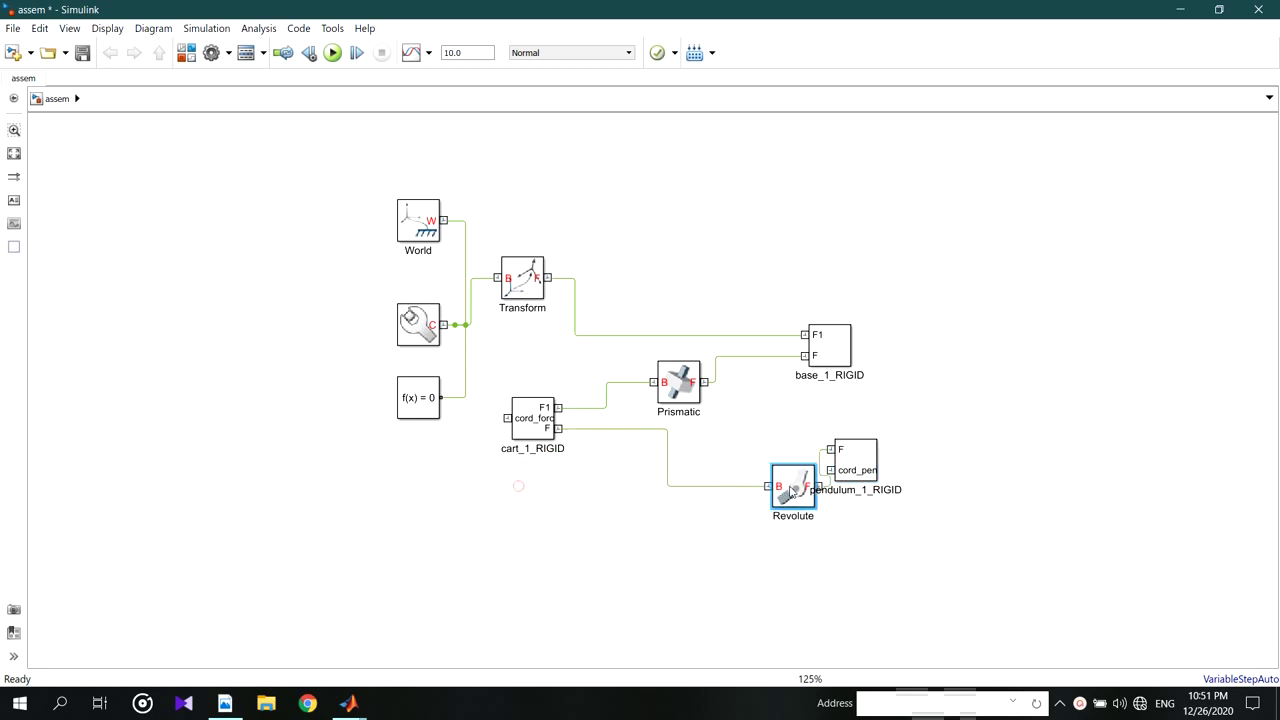
drag(532, 424, 532, 503)
Step: Shift the World, configuration, solver and Transform group left, aligning Transform with the configuration block
drag(510, 443, 340, 197)
drag(440, 254, 251, 279)
click(366, 448)
drag(345, 307, 366, 354)
click(374, 266)
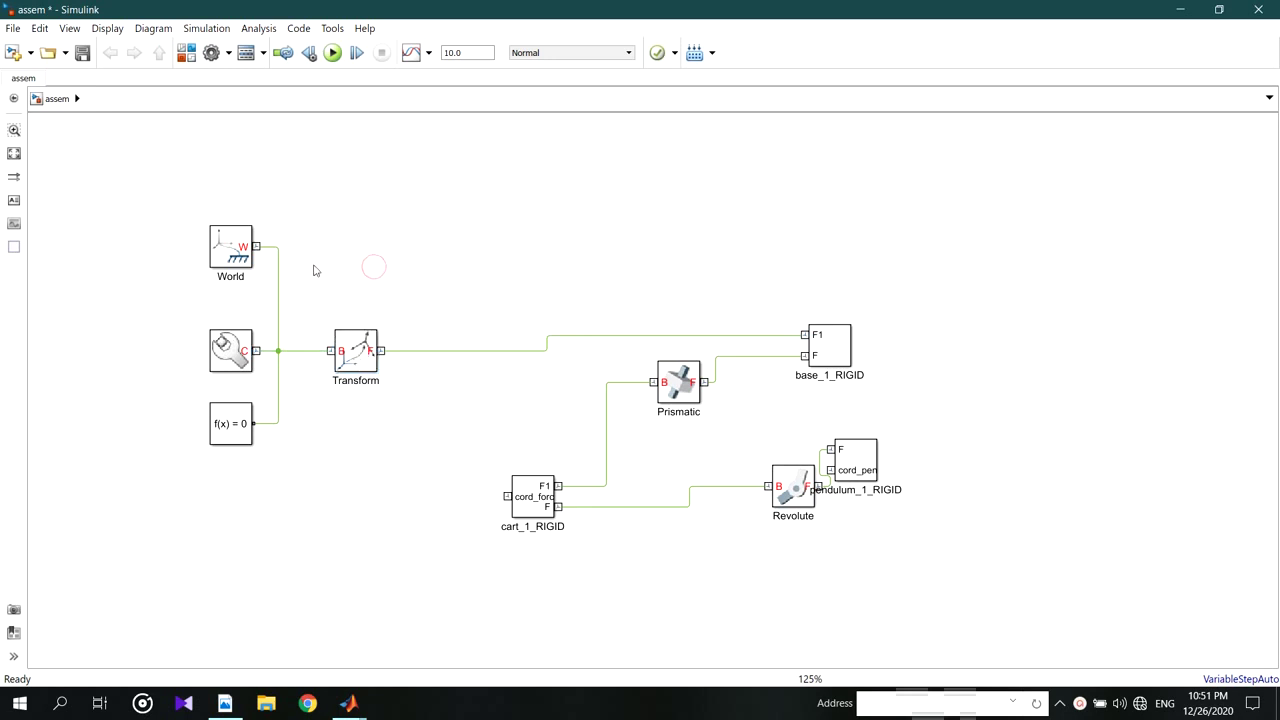
Step: Check the World Frame and Mechanism Configuration gravity settings without changing anything
double_click(230, 250)
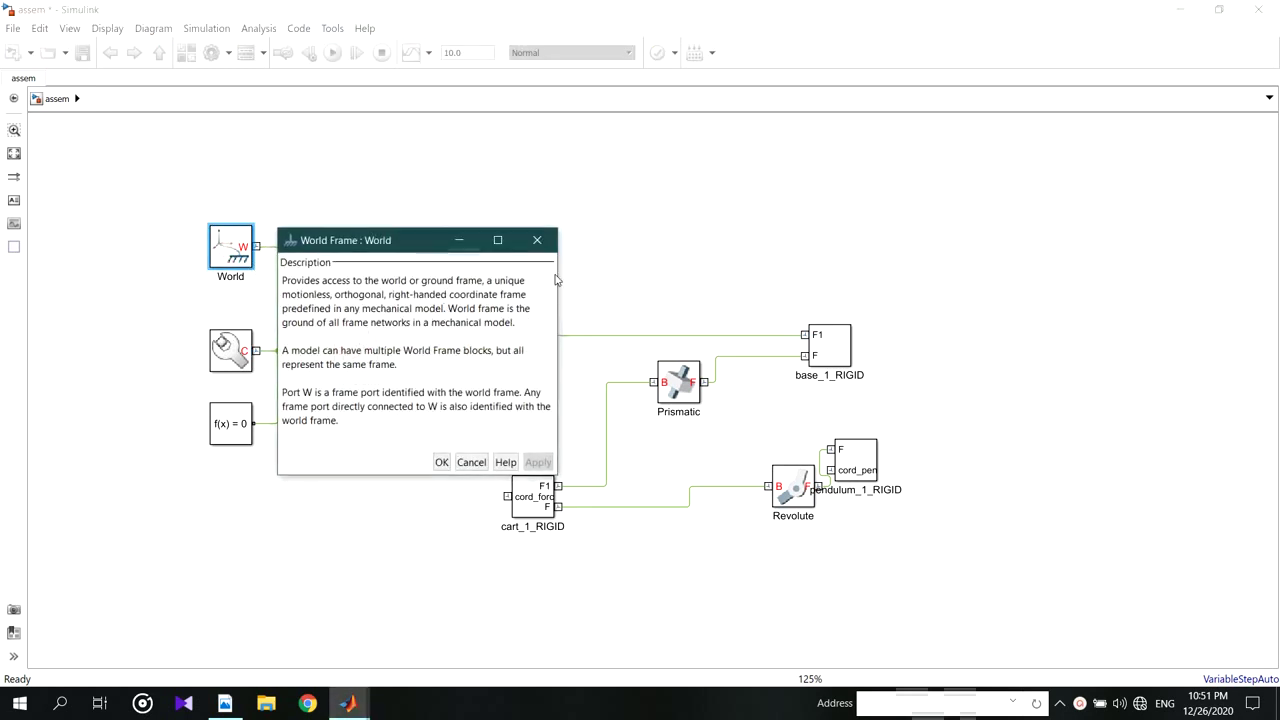
click(537, 240)
double_click(230, 350)
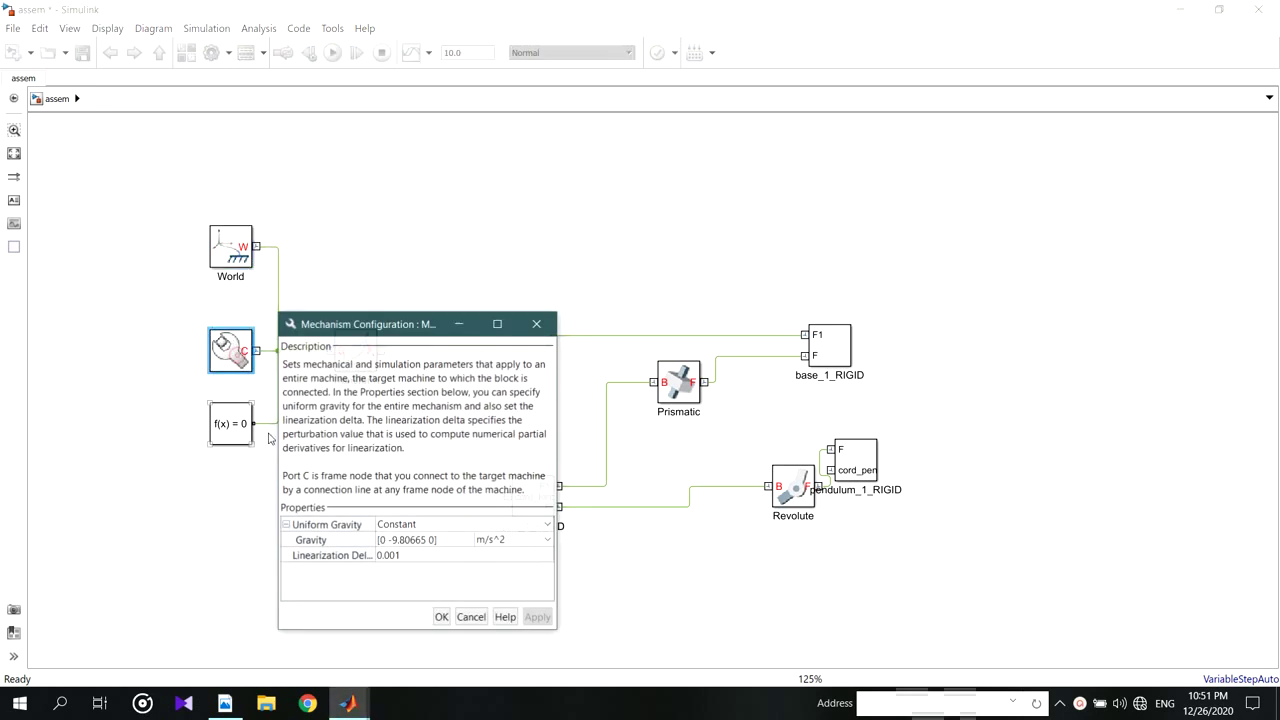
click(537, 323)
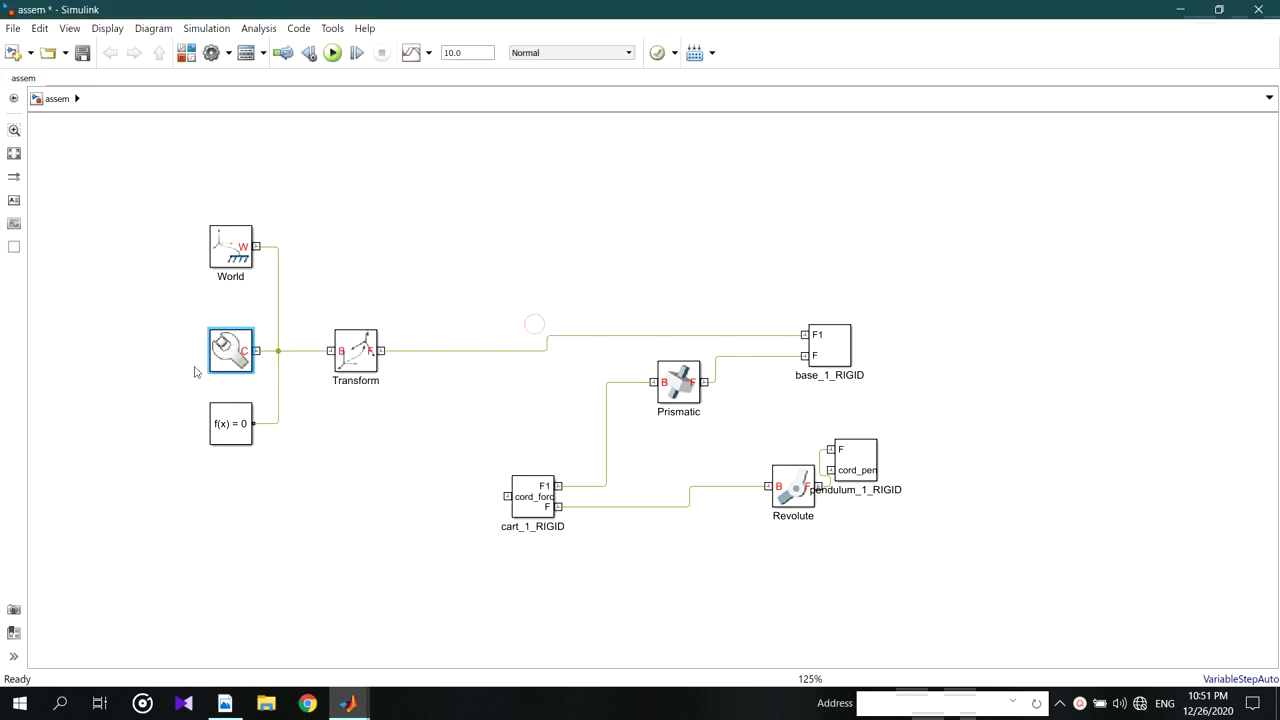
double_click(233, 352)
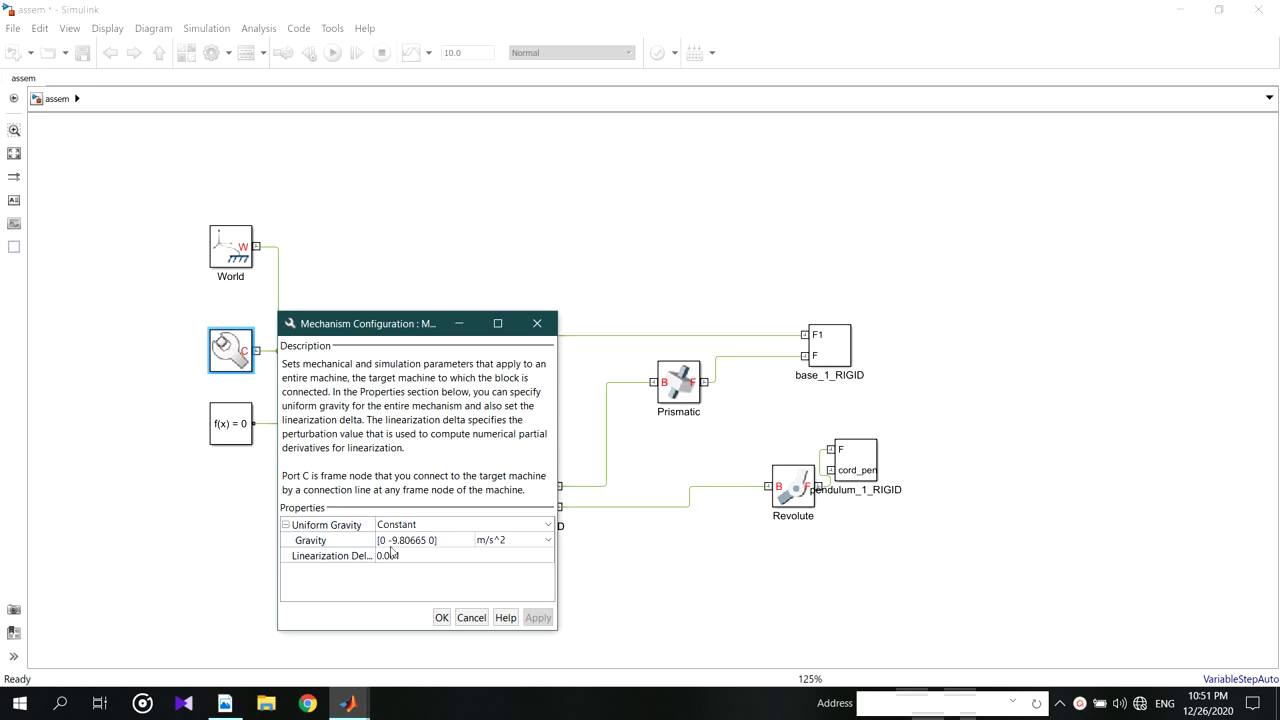
click(488, 617)
click(492, 288)
Step: Line base_1_RIGID and Prismatic up after Transform, cart_1_RIGID below Prismatic, pendulum_1_RIGID right of Revolute
drag(829, 352, 515, 371)
drag(687, 390, 603, 374)
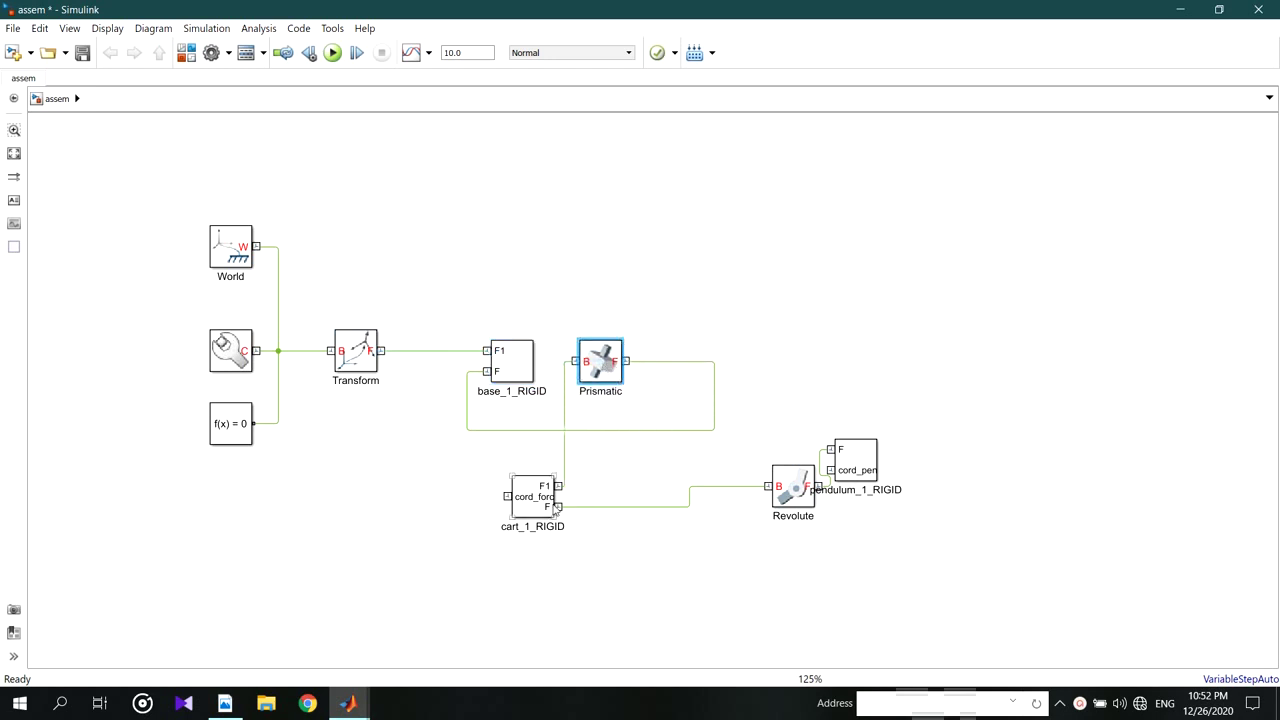
drag(556, 509, 608, 529)
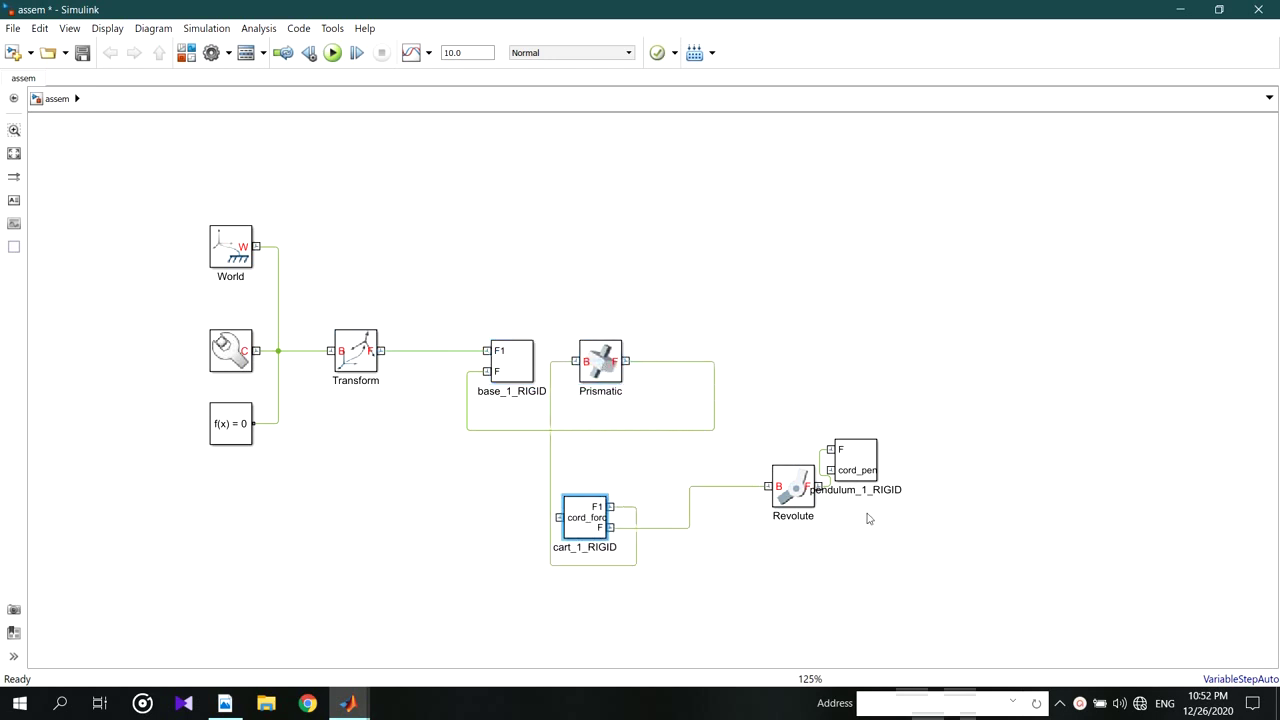
drag(866, 468, 949, 495)
Step: Clear the selection and run the assem model to open its Mechanics Explorer animation
click(881, 334)
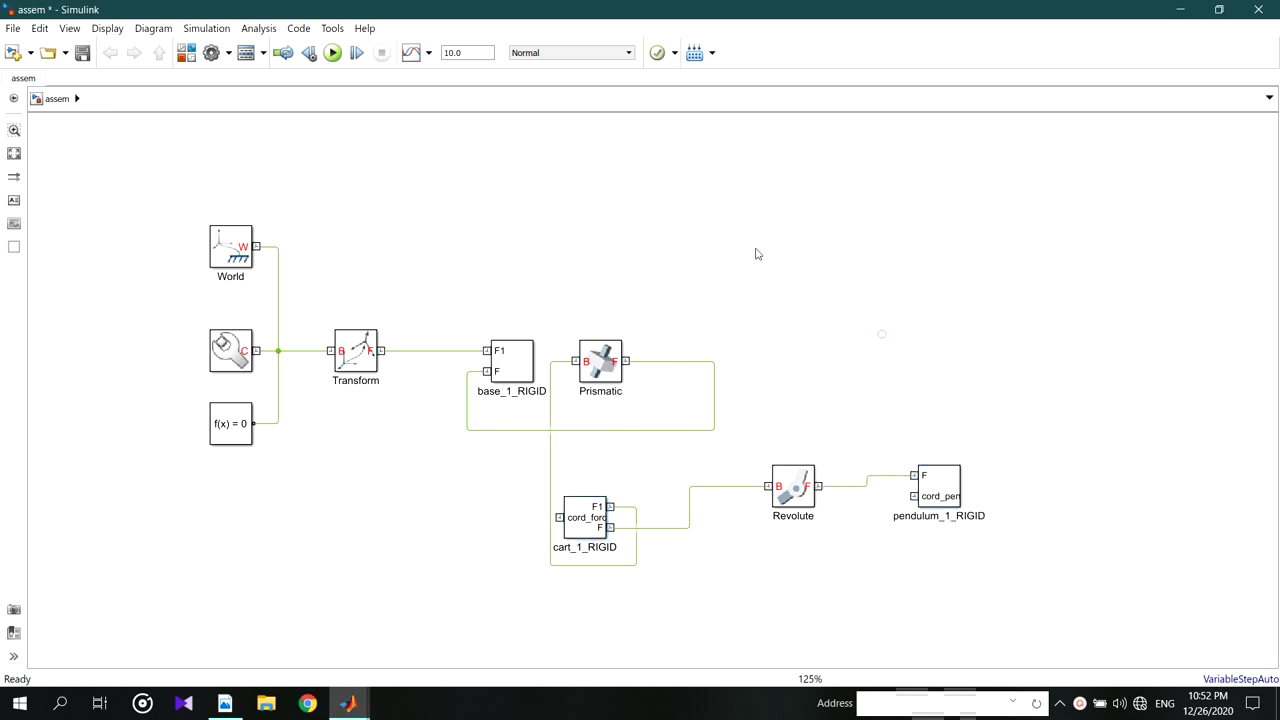
click(331, 53)
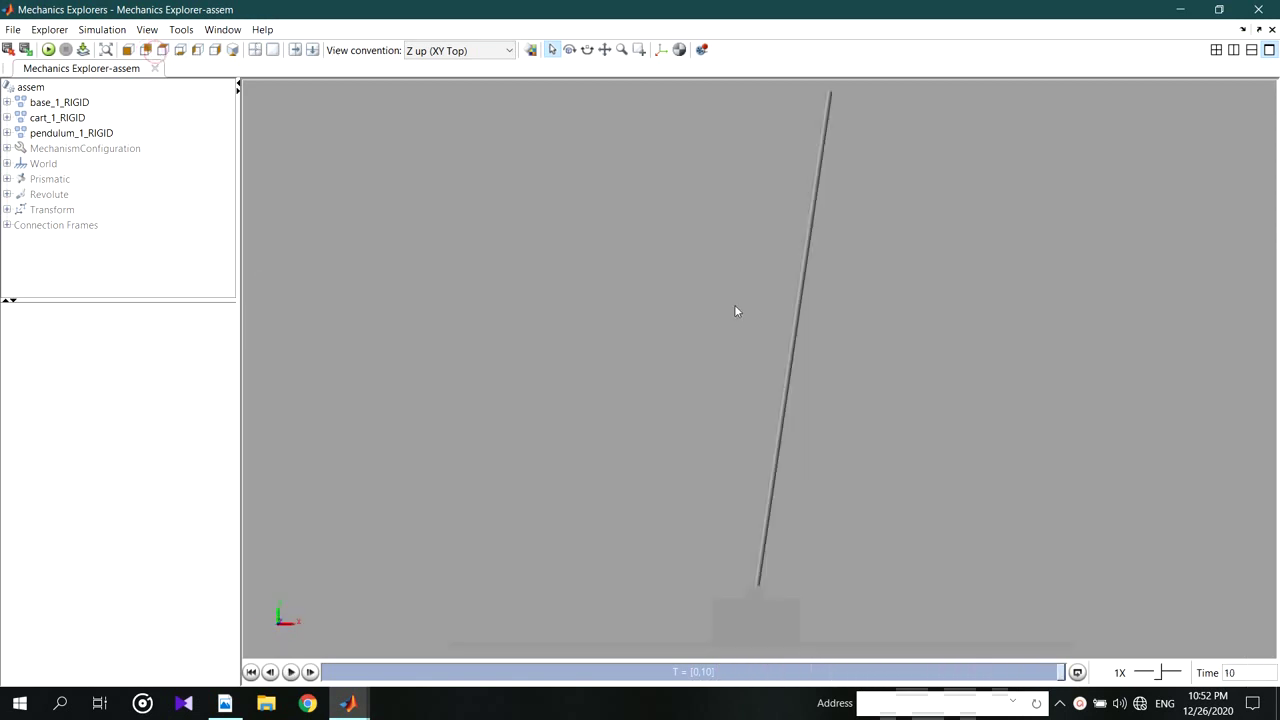
Step: Change the 3-D scene background to blue and refit the view to the whole mechanism
right_click(530, 205)
click(562, 309)
click(672, 331)
click(707, 507)
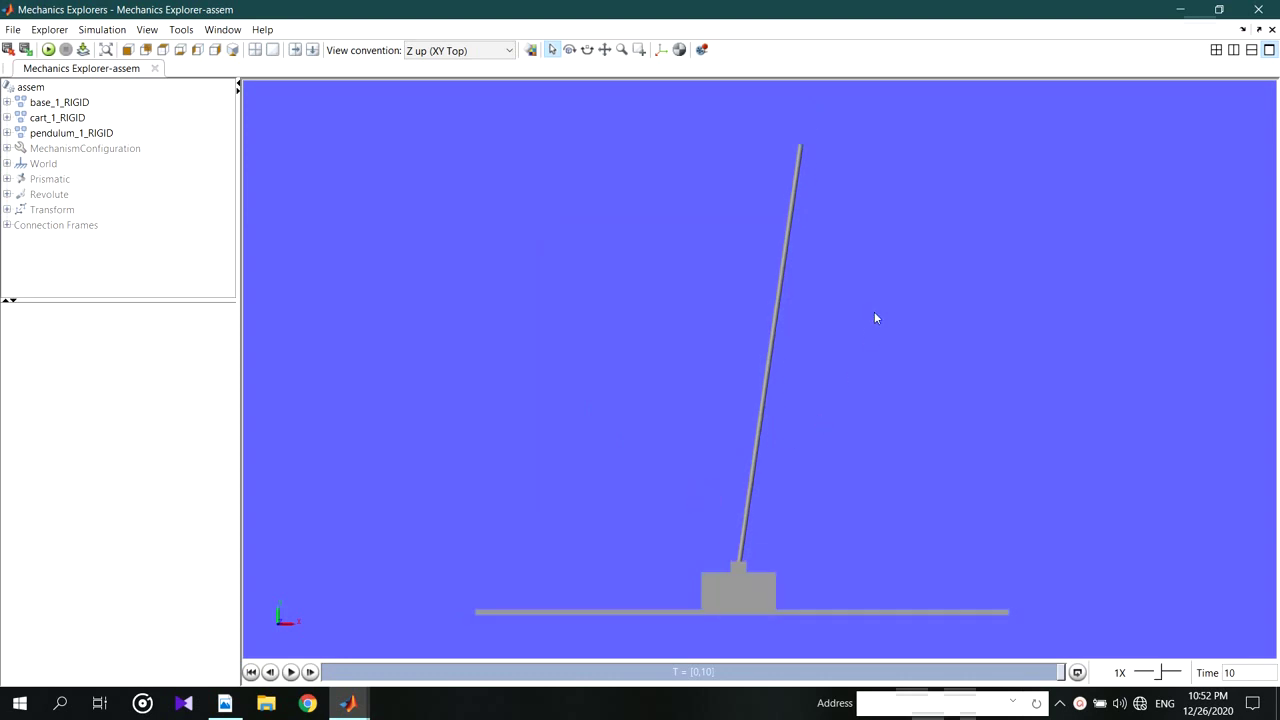
click(163, 50)
click(178, 53)
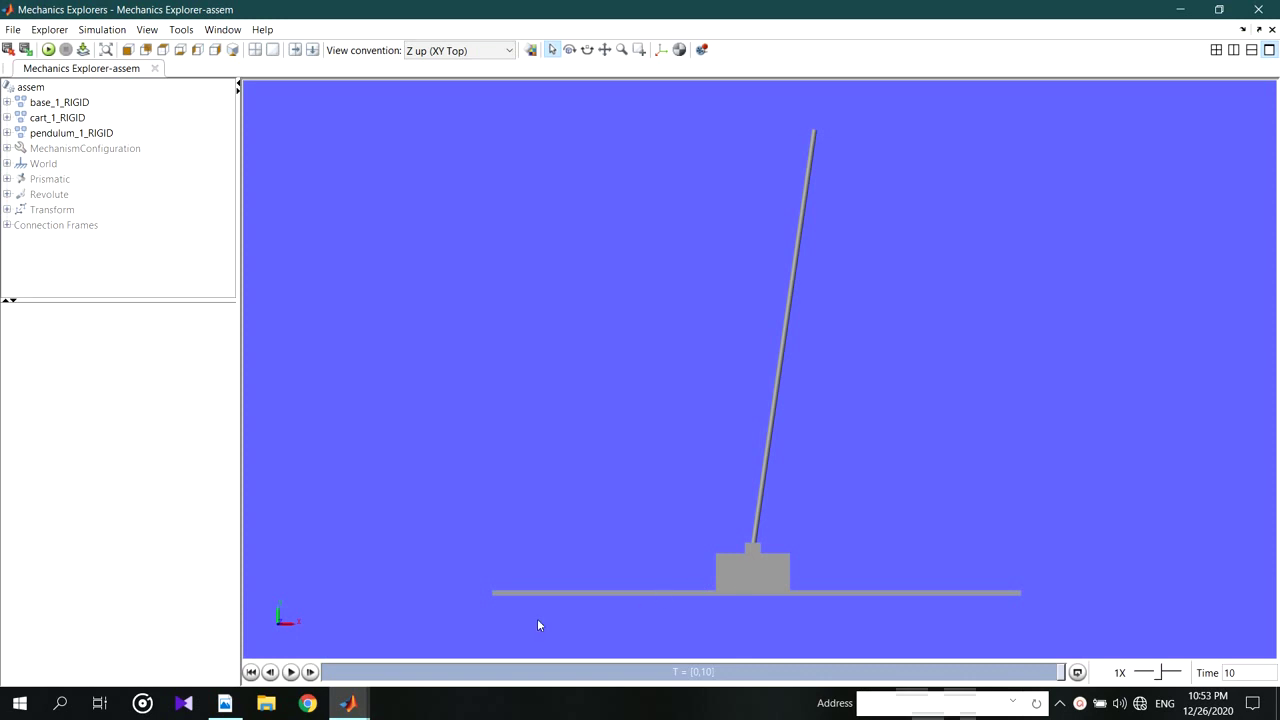
Step: Play and pause the pendulum animation, then scrub it back to about 3.1 s
click(291, 672)
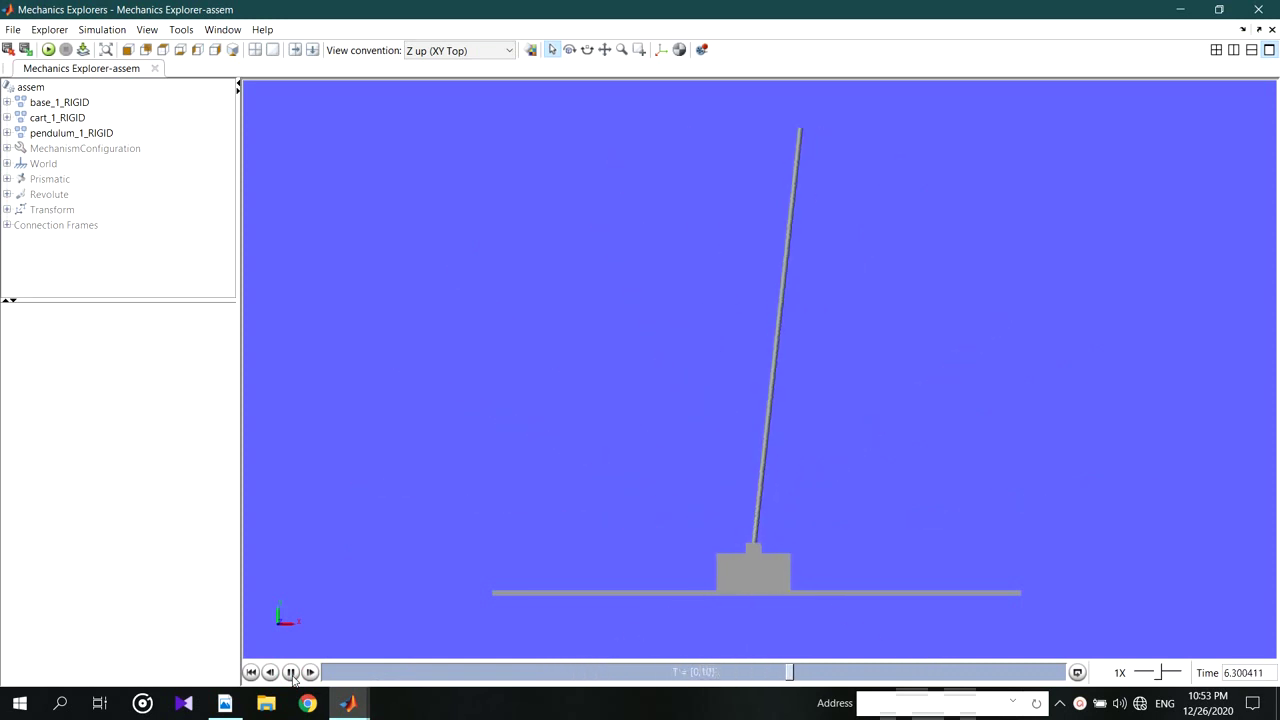
click(291, 672)
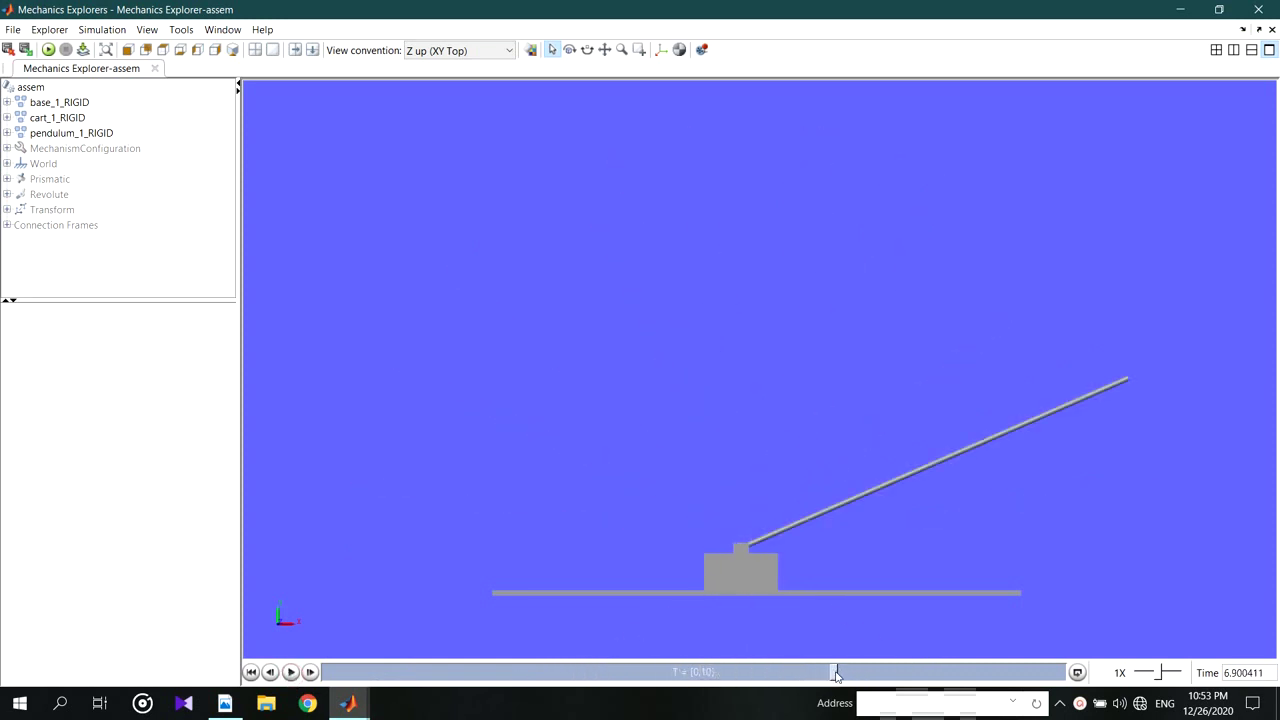
drag(836, 676, 555, 675)
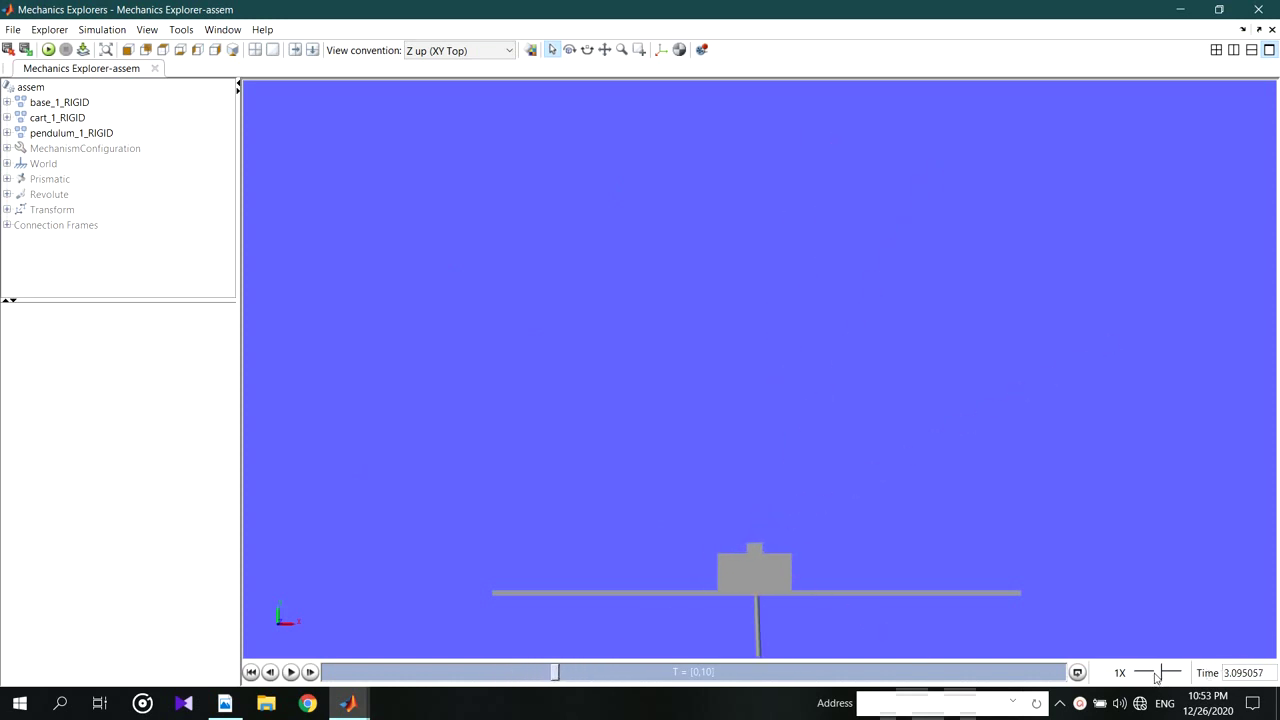
Step: Replay at 1/8X speed, pause at 5.7 s, and select base_1_RIGID and cart_1_RIGID in the tree
drag(1157, 677, 1151, 677)
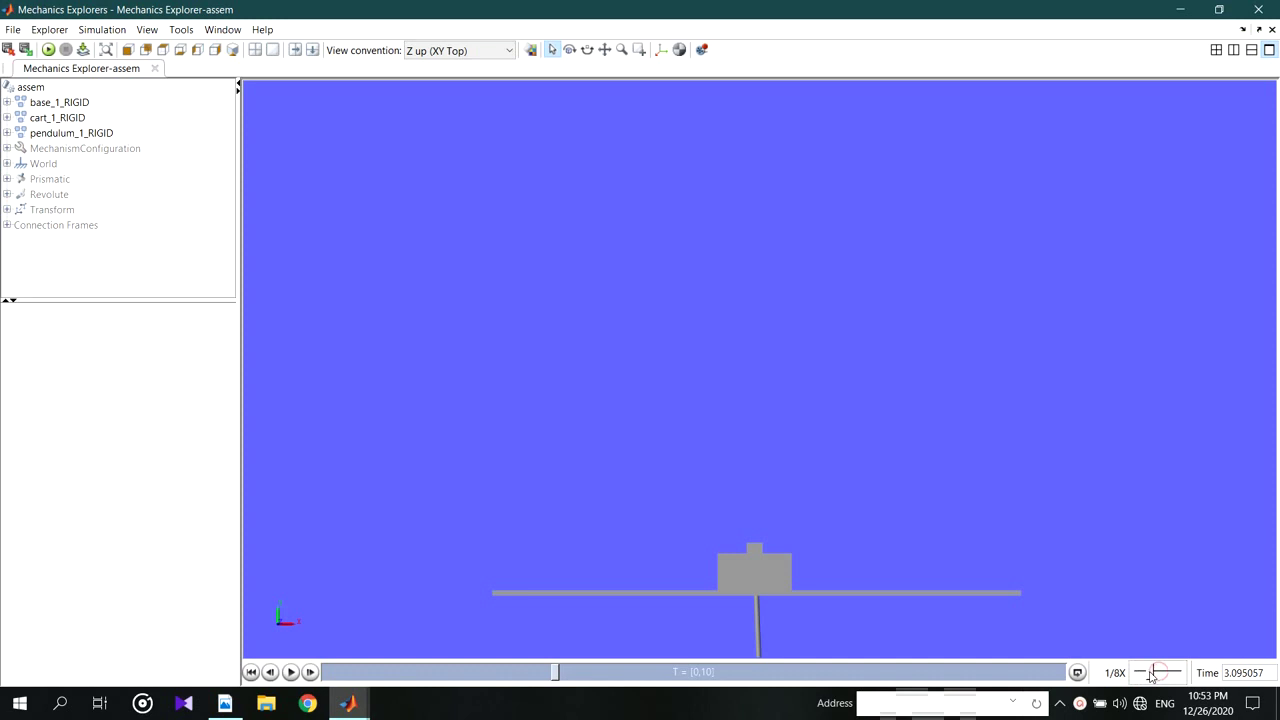
click(290, 672)
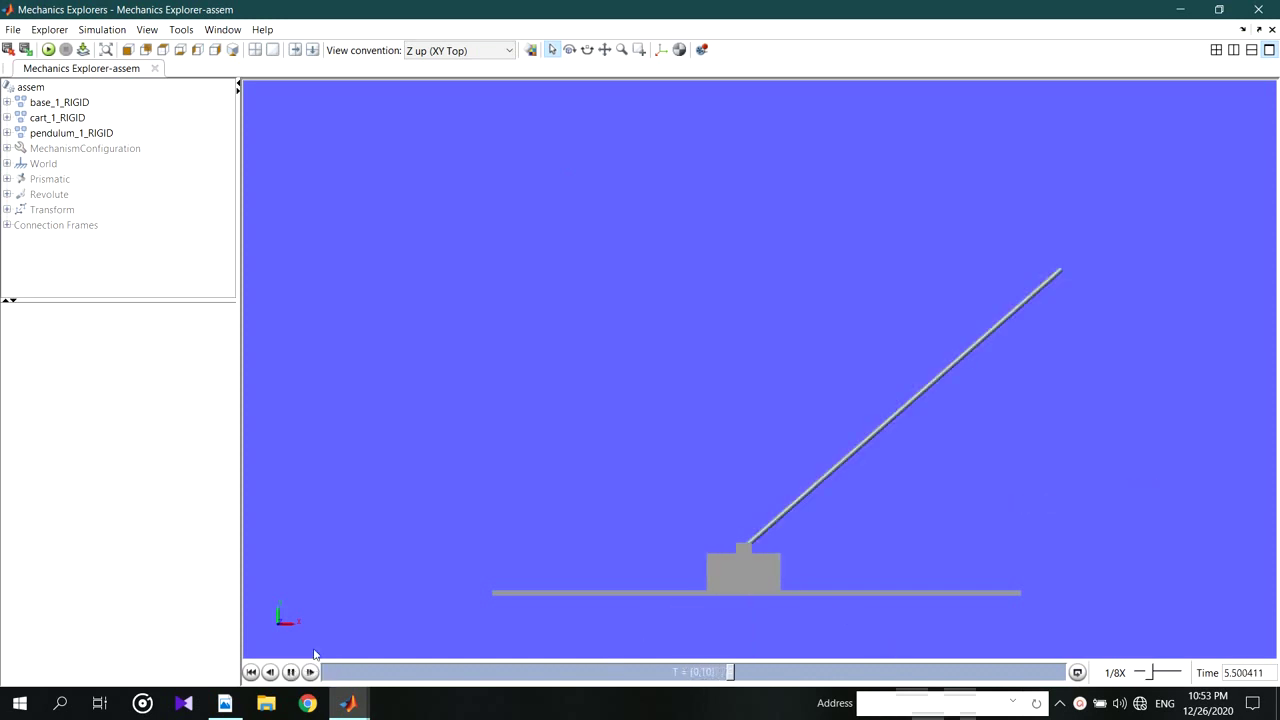
click(292, 673)
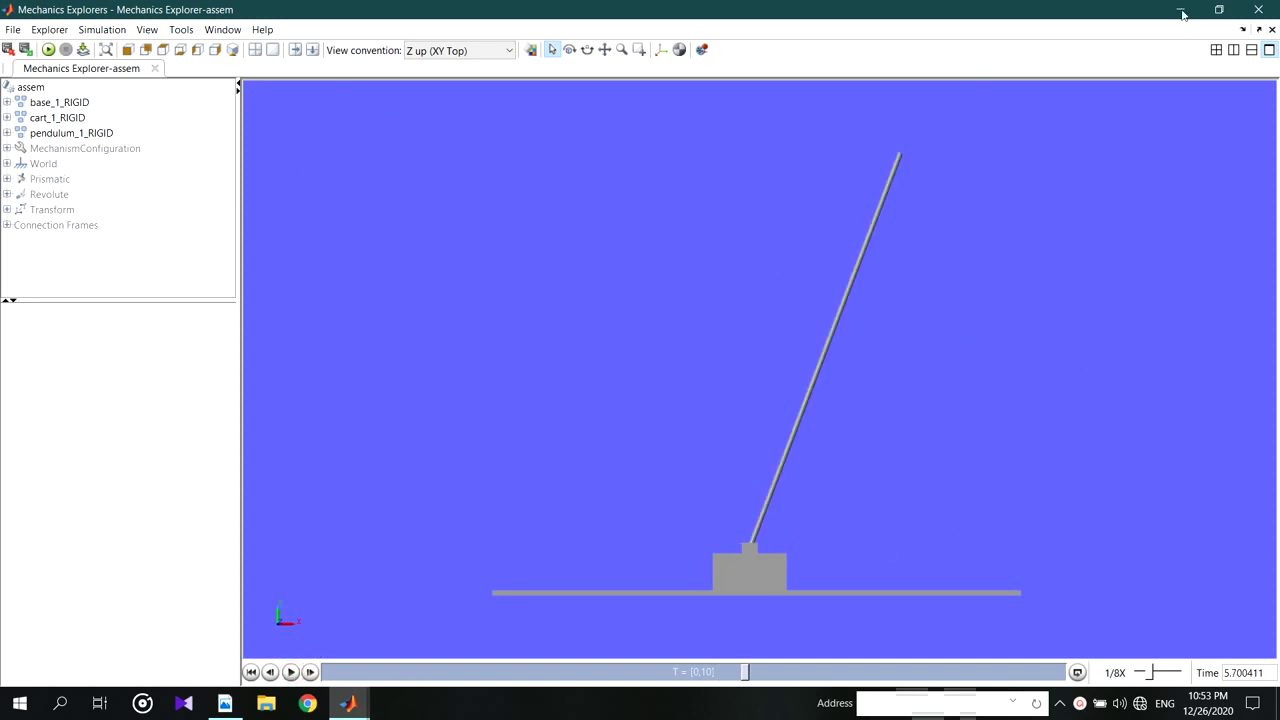
click(32, 103)
click(47, 118)
Step: Inspect MechanismConfiguration, pendulum_1_RIGID, World, Prismatic, Revolute and Connection Frames in the tree
click(50, 148)
click(50, 134)
click(50, 163)
click(49, 179)
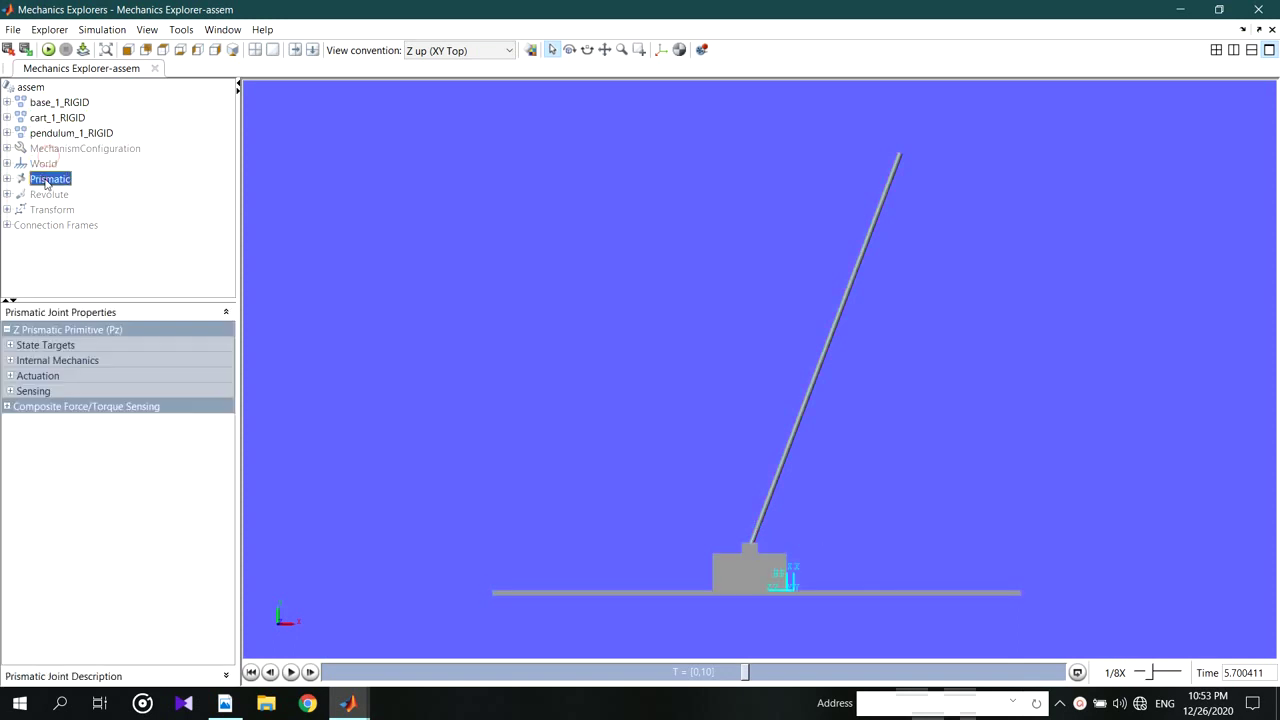
click(49, 194)
click(49, 224)
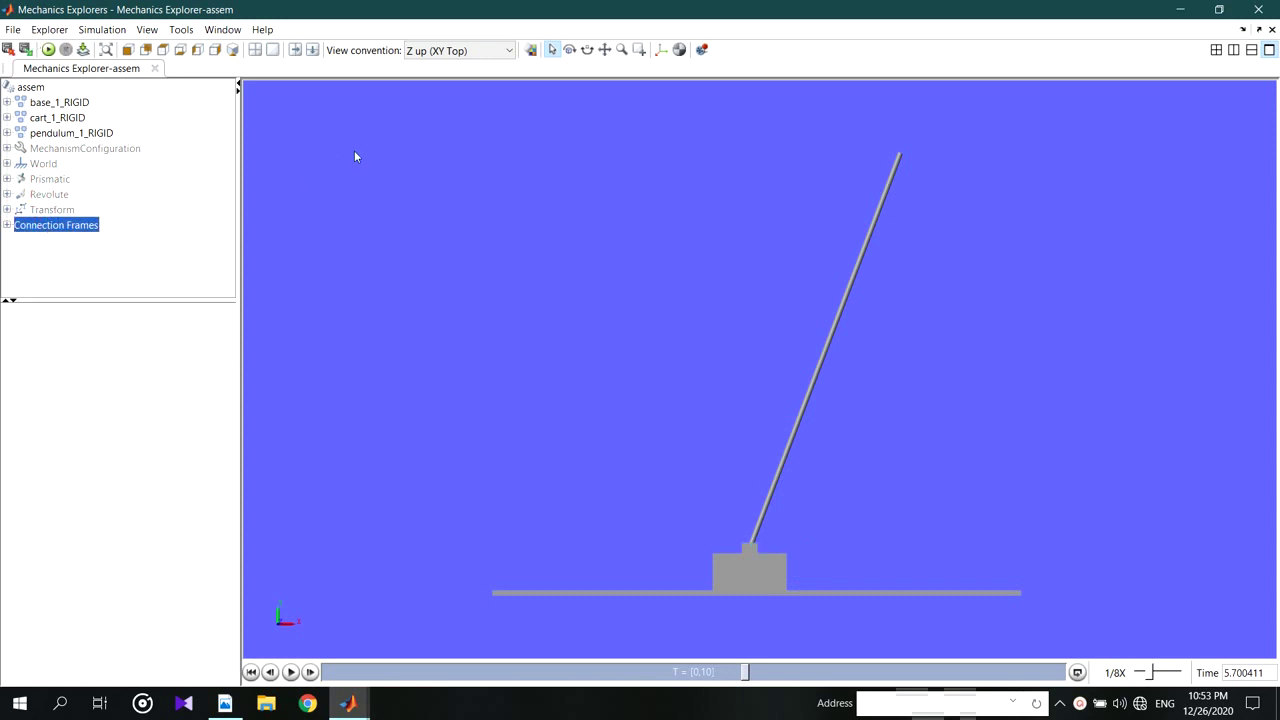
Step: Cancel closing Mechanics Explorer and switch back to the assem Simulink diagram
click(1258, 10)
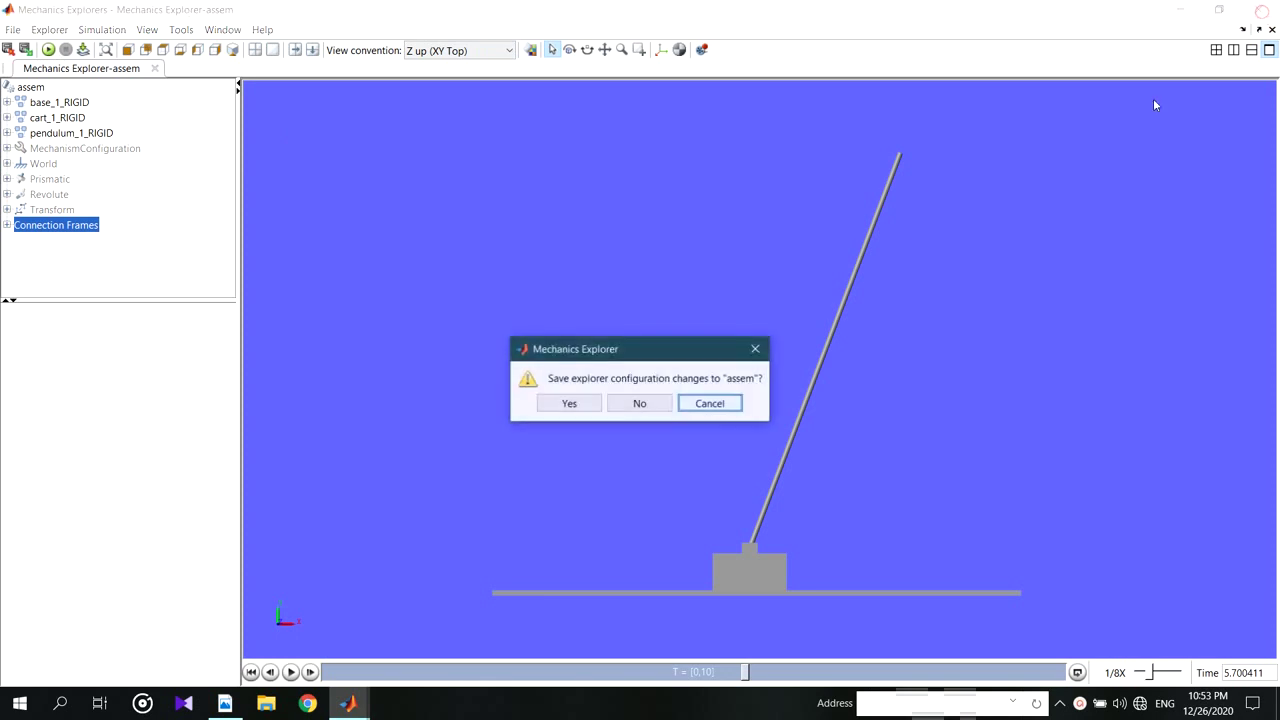
click(710, 403)
click(1272, 29)
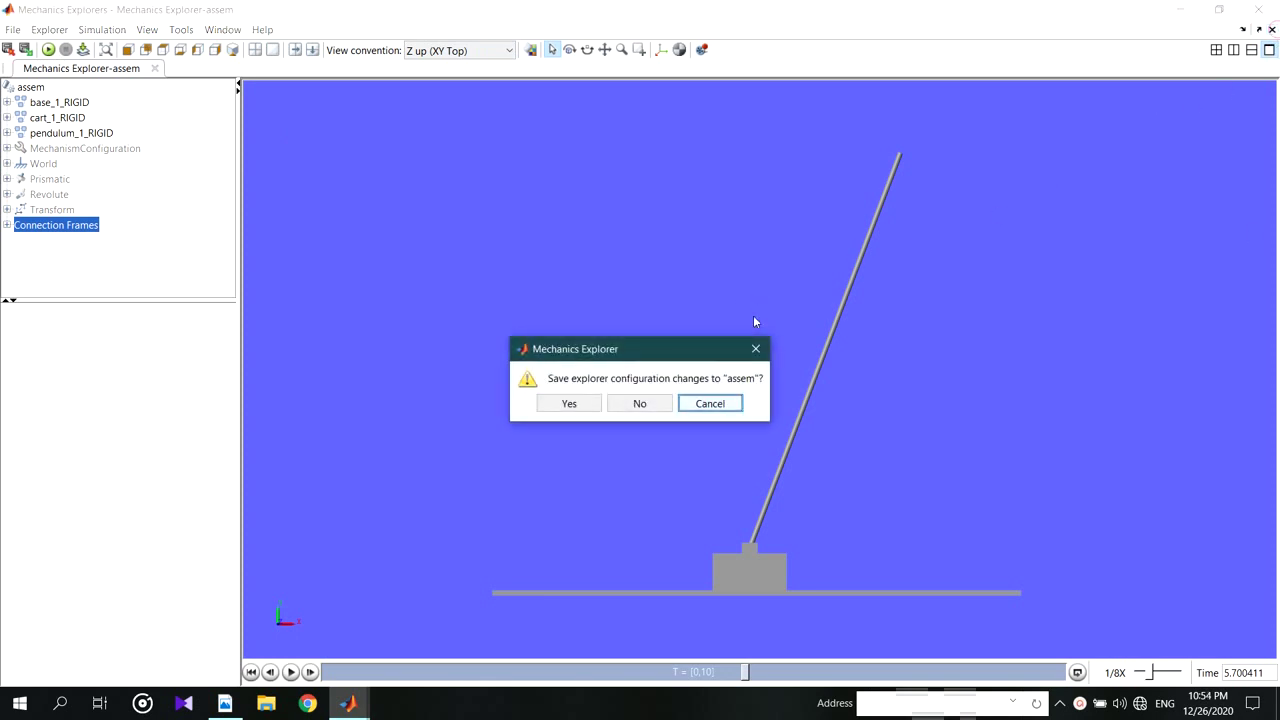
click(710, 403)
mouse_move(348, 703)
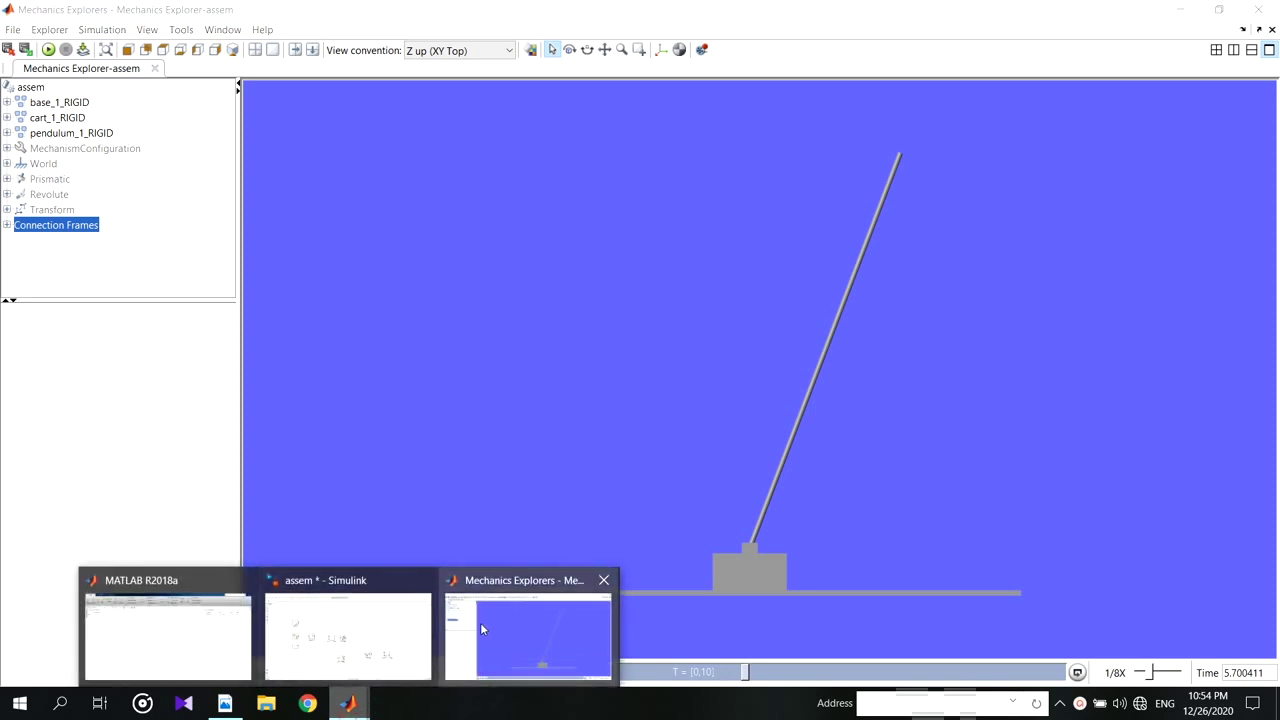
click(390, 620)
click(408, 213)
key(space)
drag(850, 530, 887, 433)
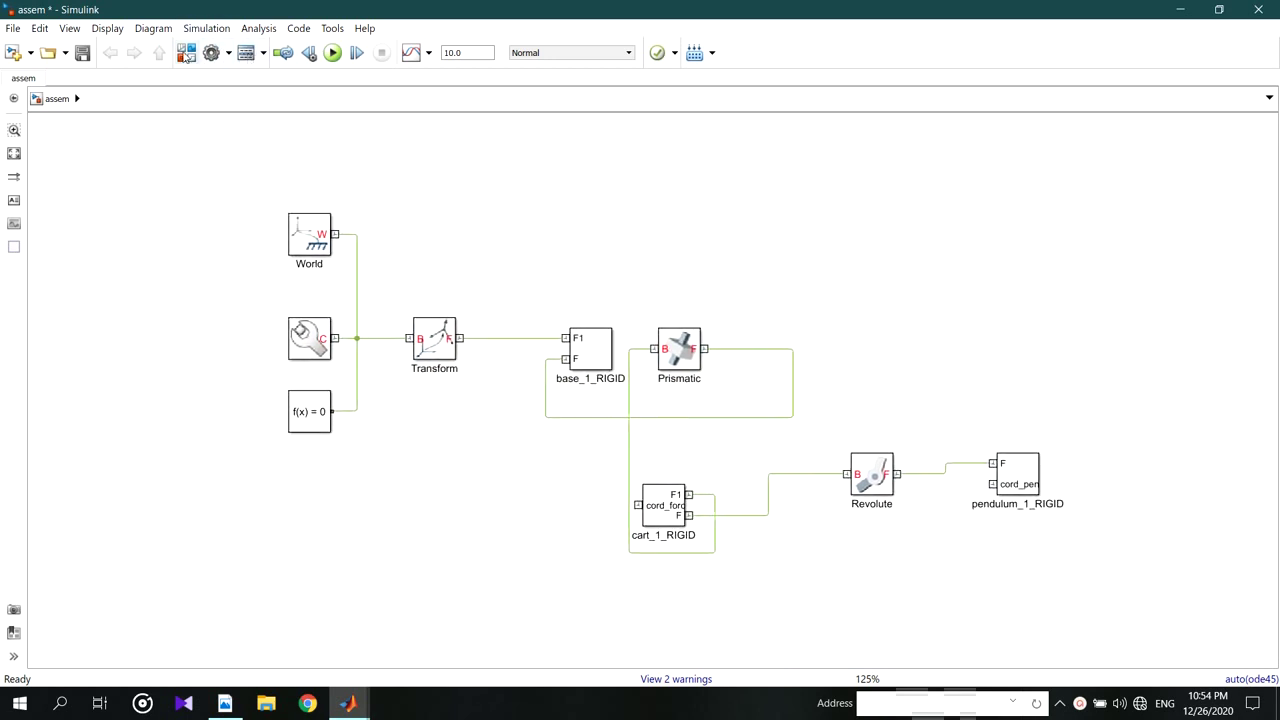
click(186, 53)
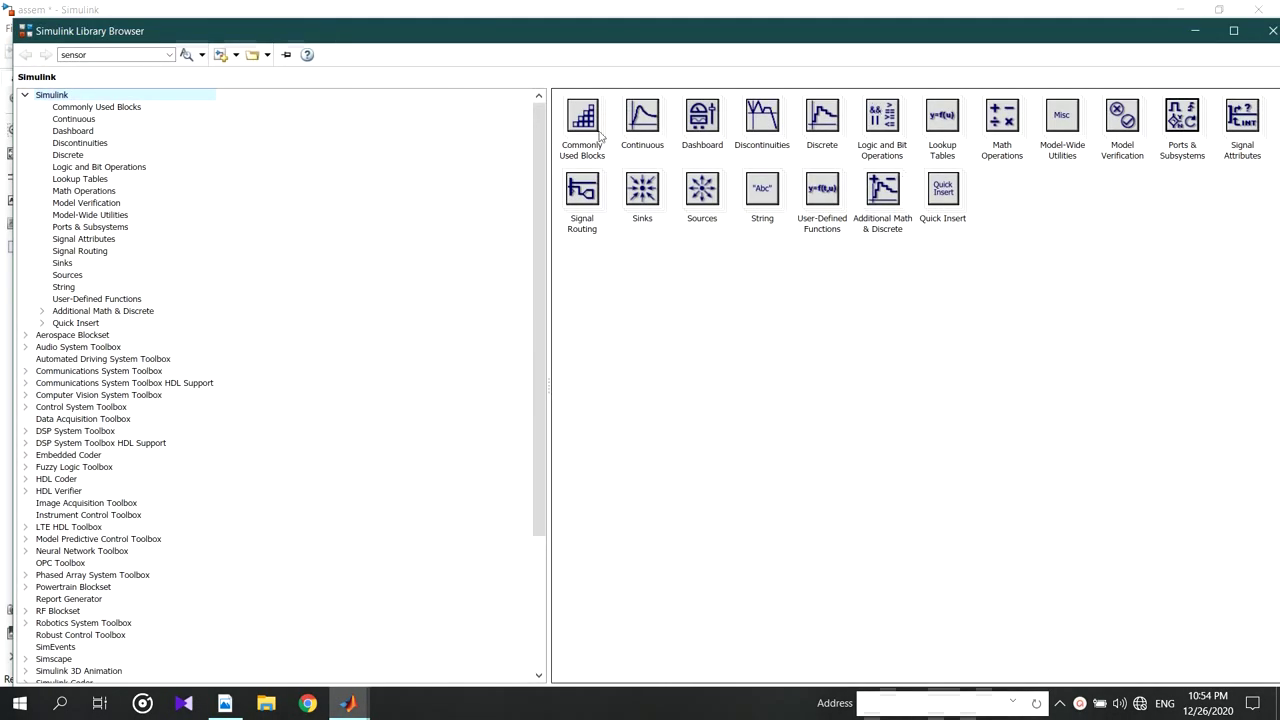
double_click(650, 122)
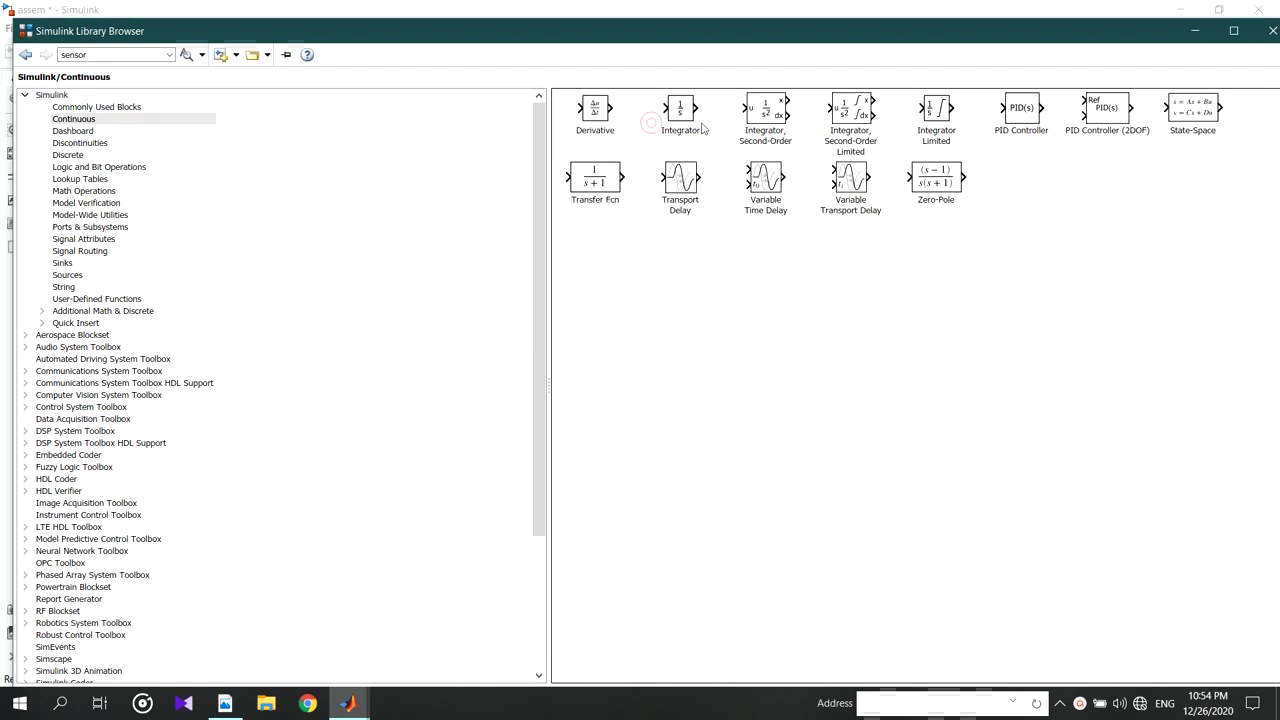
click(26, 54)
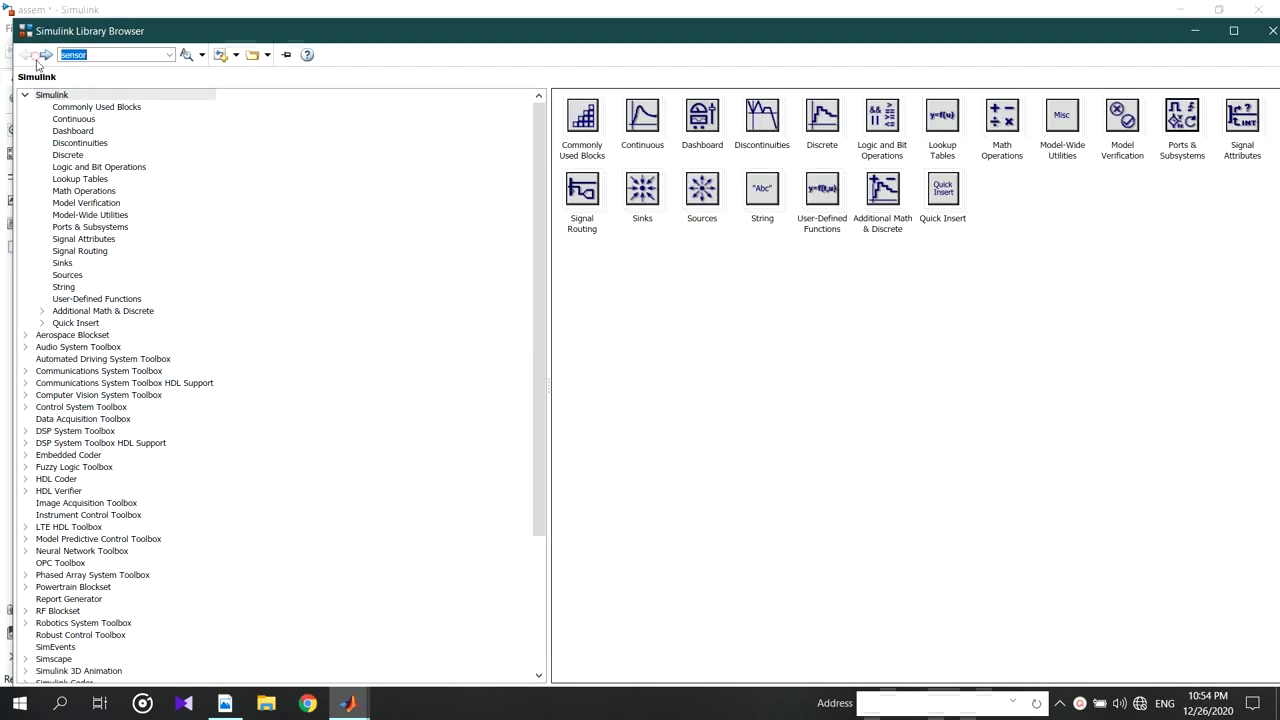
double_click(582, 116)
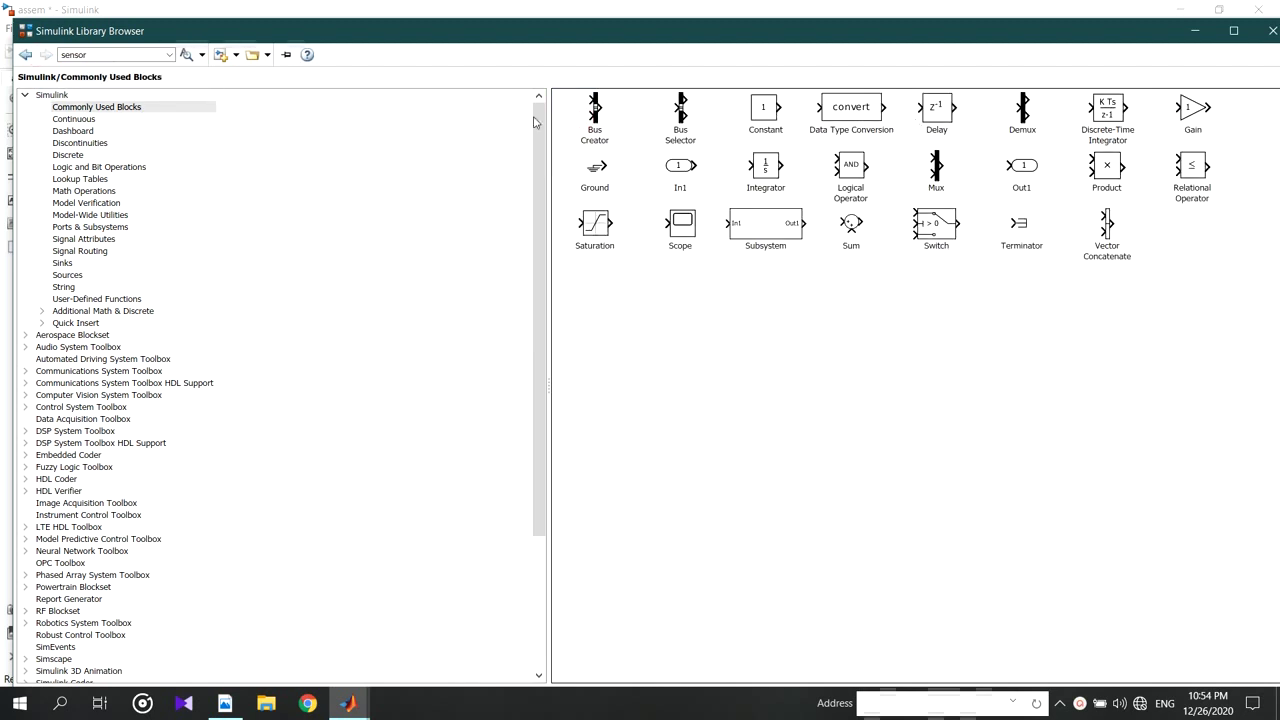
click(26, 54)
click(1272, 30)
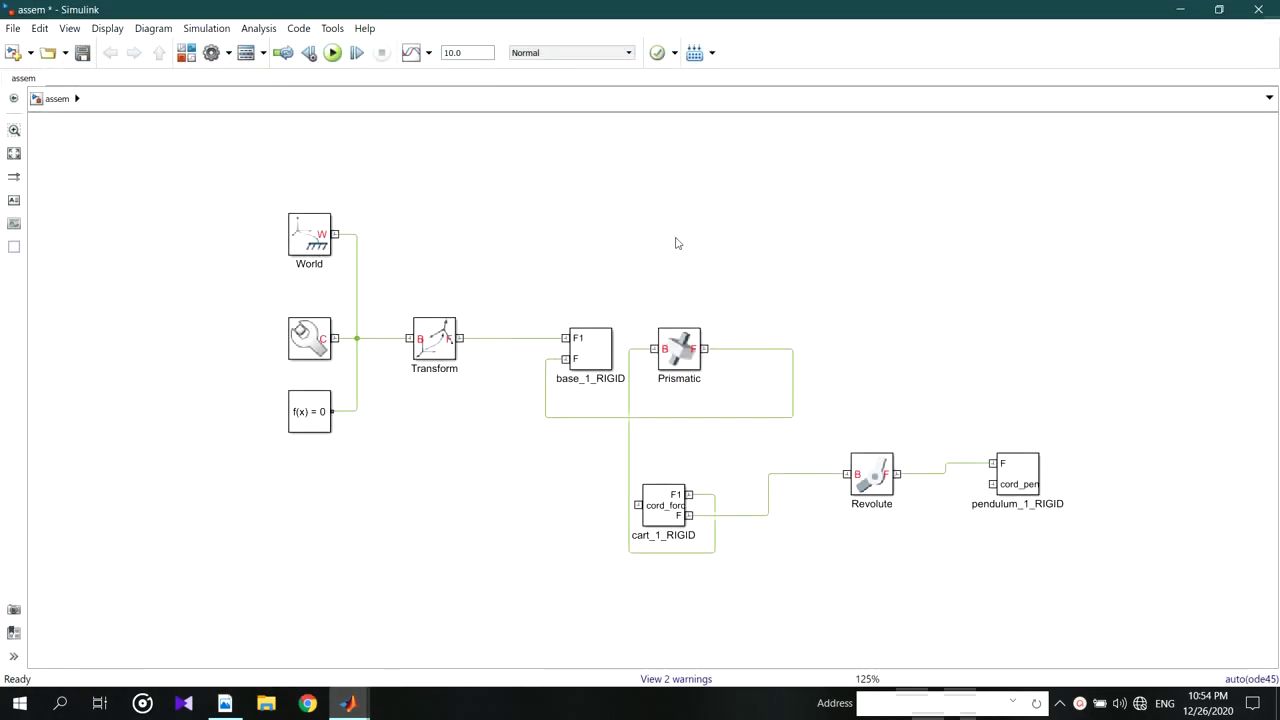
Step: Nudge base_1_RIGID left and cart_1_RIGID right, attempting to reroute base_1_RIGID's F connection
drag(606, 366, 570, 366)
click(583, 417)
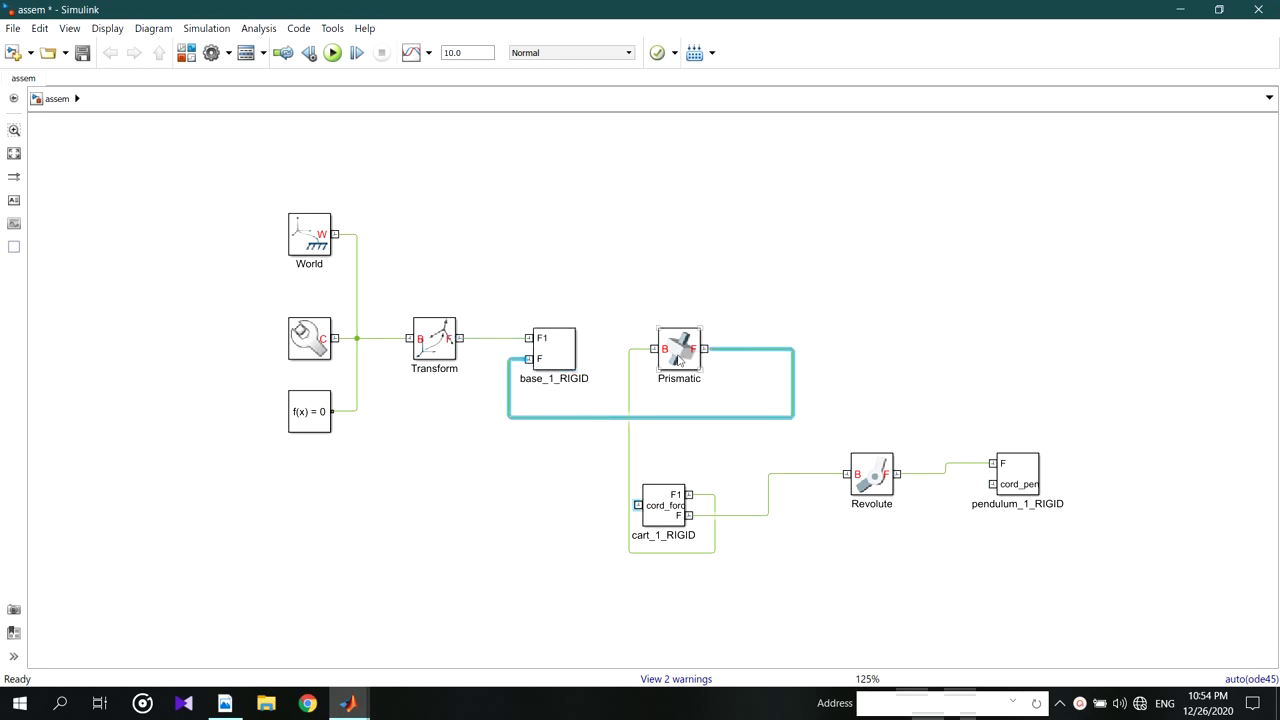
drag(534, 362, 393, 366)
drag(683, 495, 728, 508)
Step: Enlarge cart_1_RIGID and pendulum_1_RIGID so labels like cord_pendulumTop show fully
scroll(705, 505, up, 2)
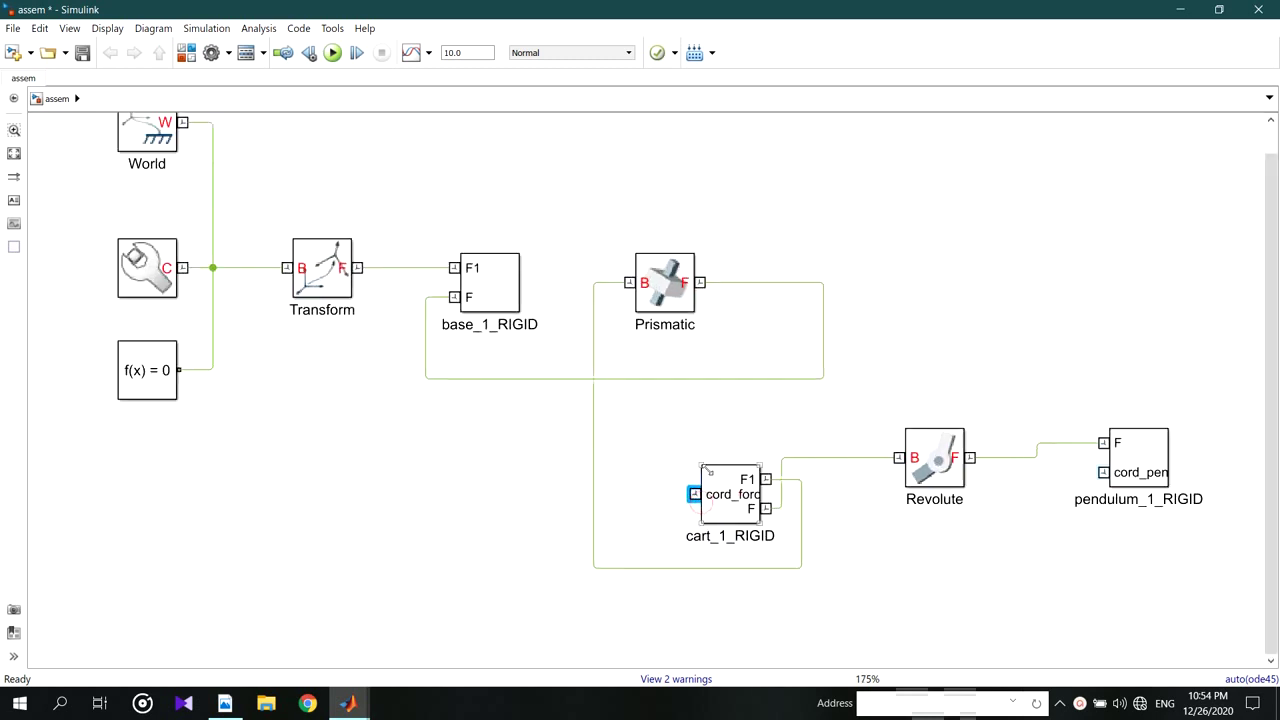
drag(696, 466, 626, 404)
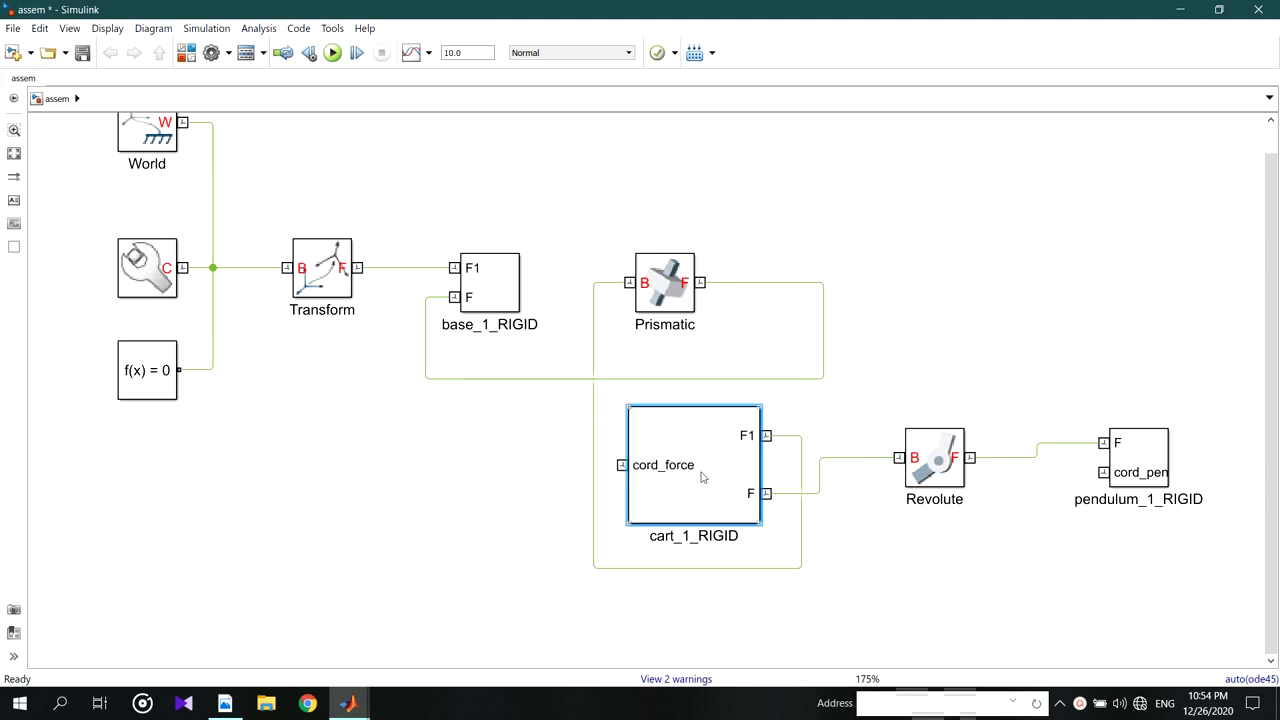
click(1153, 451)
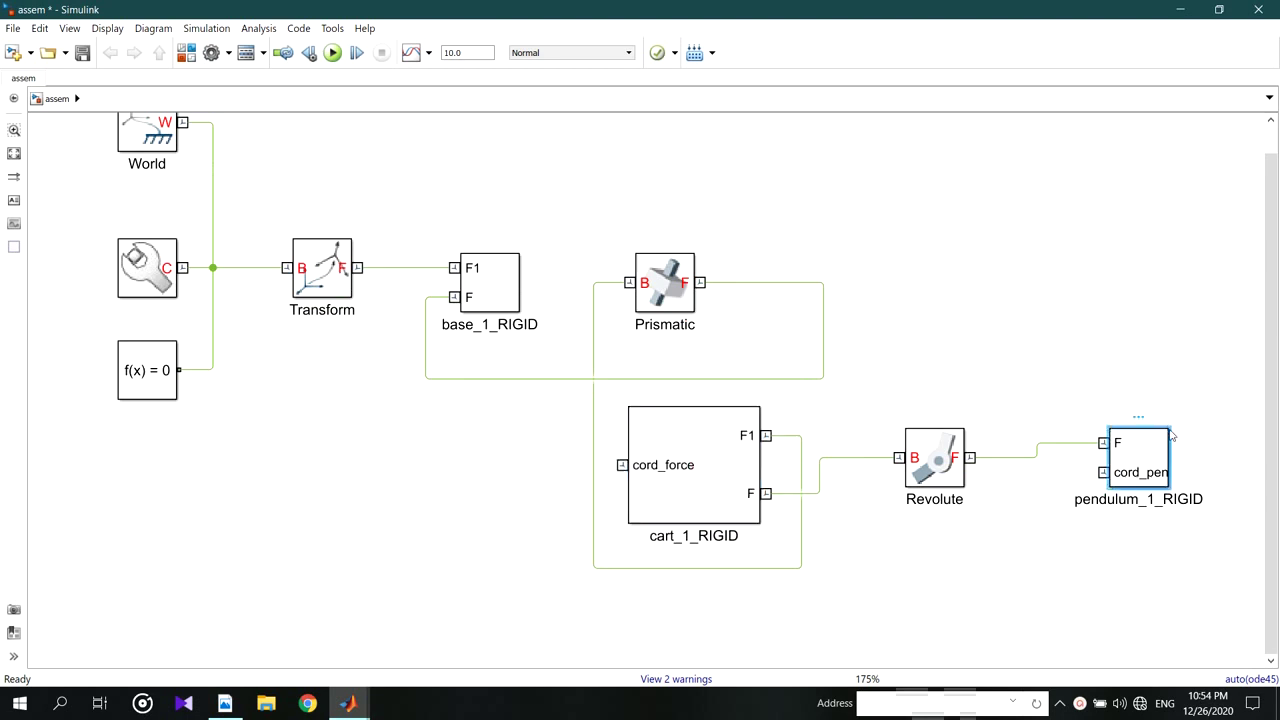
drag(1171, 426, 1234, 377)
click(945, 258)
scroll(1000, 320, down, 3)
scroll(669, 326, up, 1)
scroll(406, 260, down, 1)
Step: Inside base_1_RIGID, set port F's Port location to Right
double_click(517, 350)
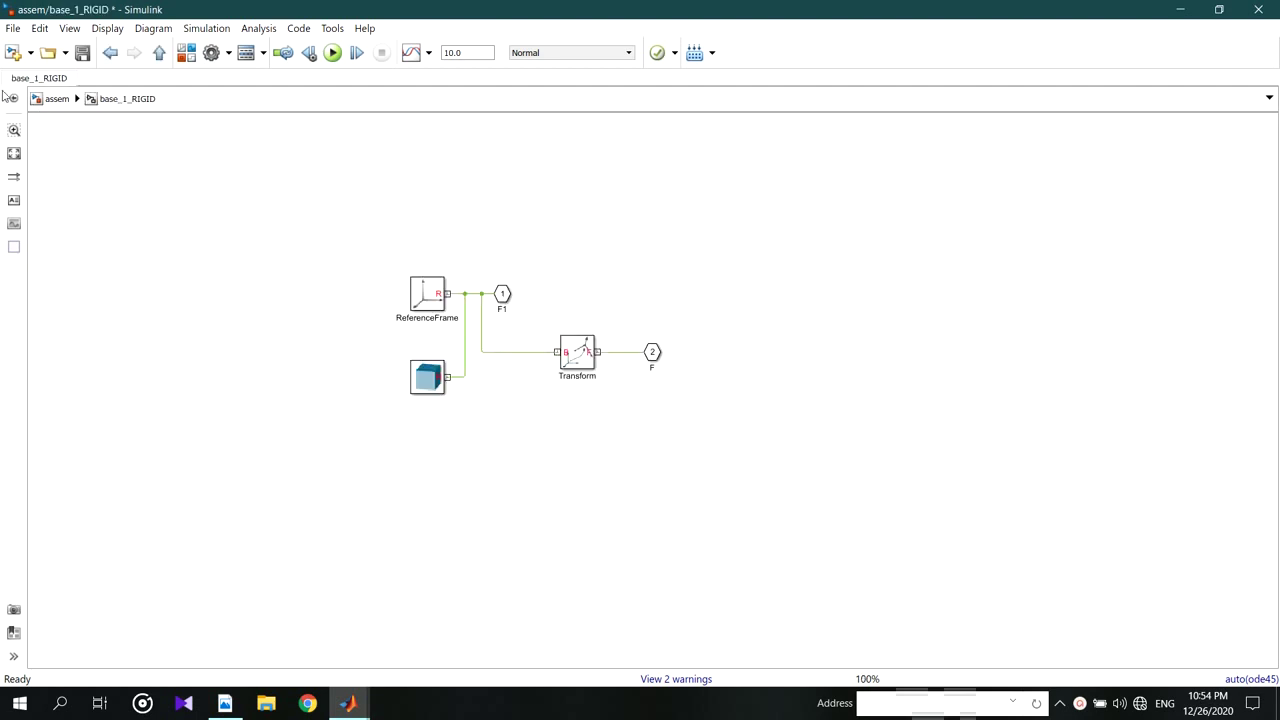
click(62, 98)
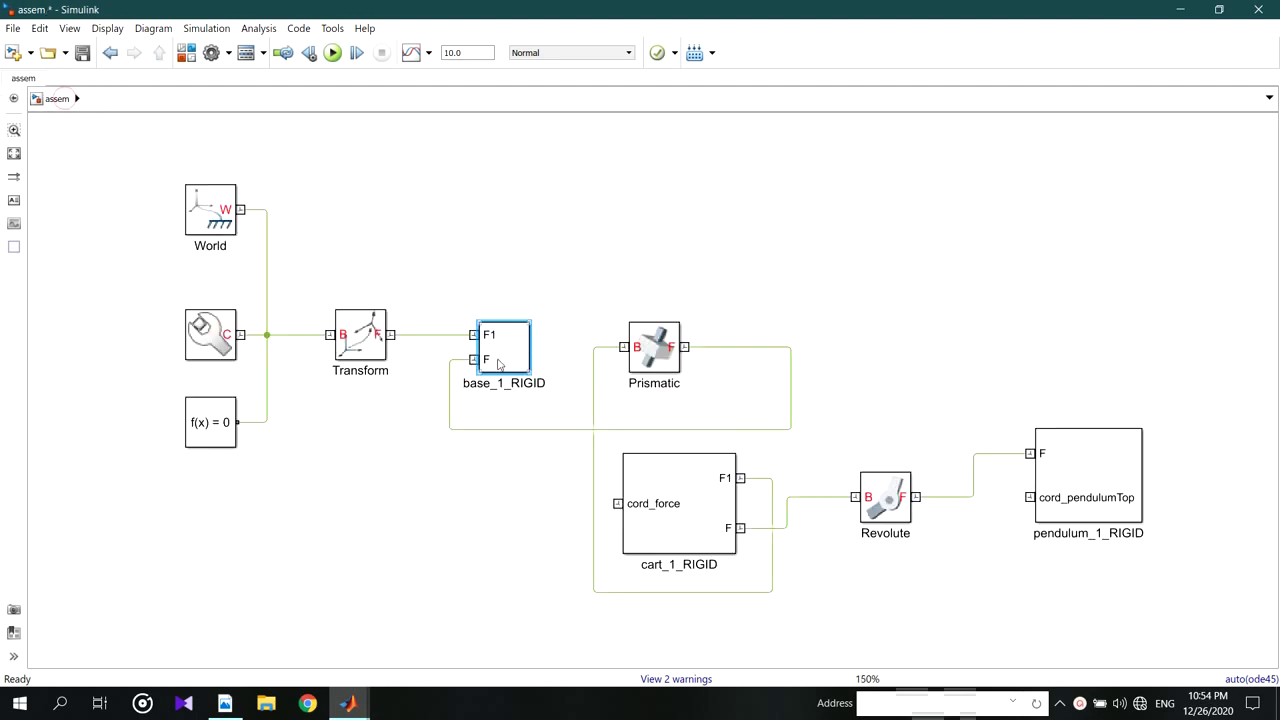
double_click(510, 366)
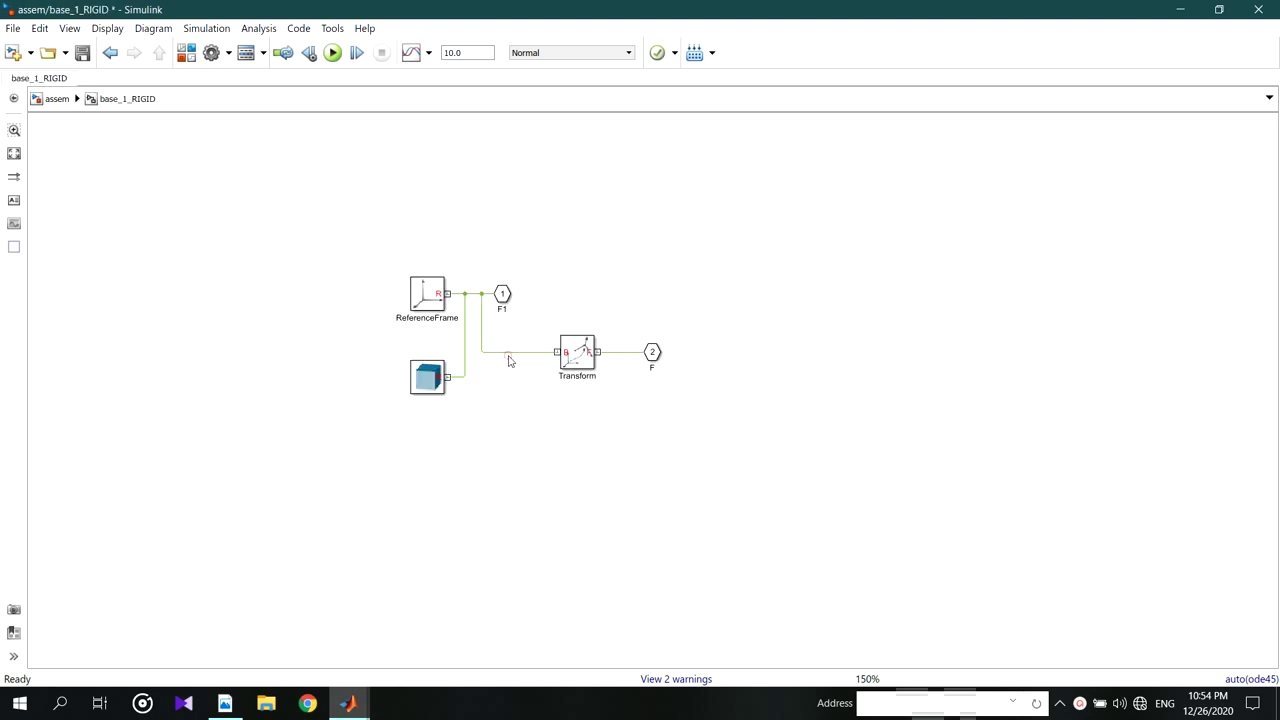
click(654, 352)
text(2)
key(Return)
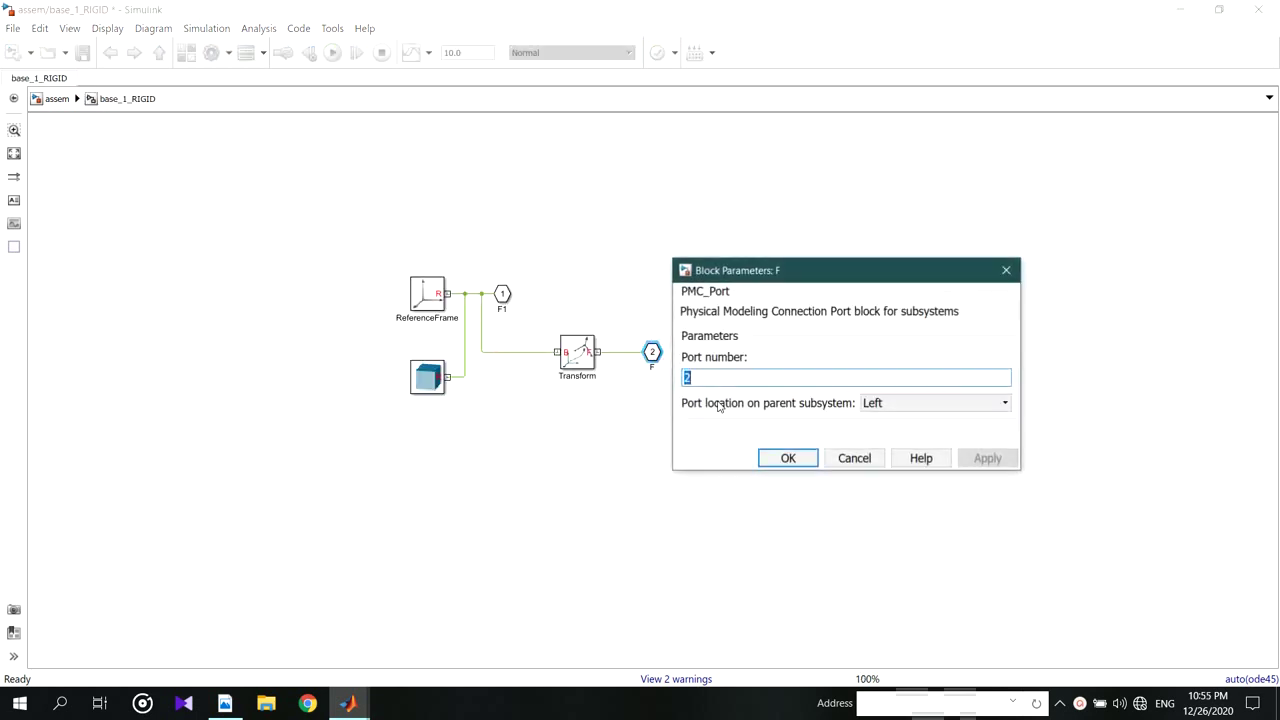
click(907, 404)
click(891, 432)
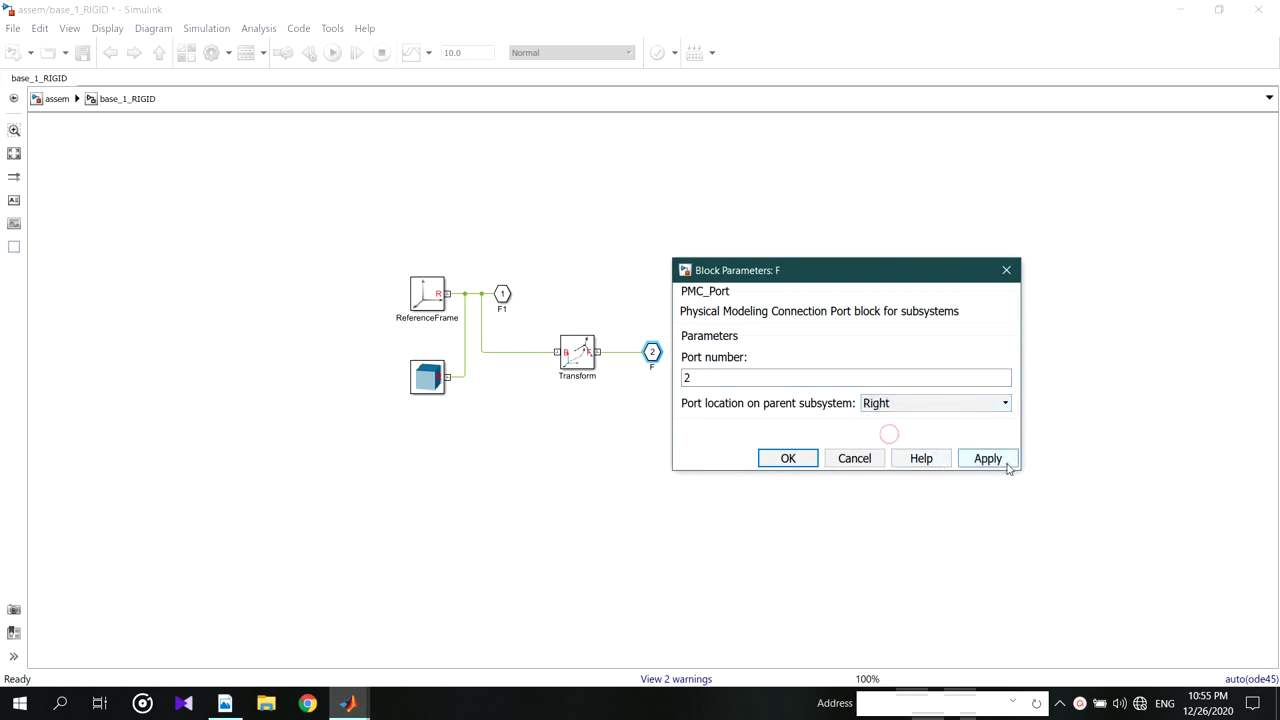
click(1006, 462)
click(788, 459)
click(690, 407)
Step: Back in assem, move the Prismatic joint further right
click(58, 100)
click(515, 367)
drag(654, 368, 680, 358)
Step: Flip the Prismatic joint so its F port faces left toward base_1_RIGID
double_click(686, 356)
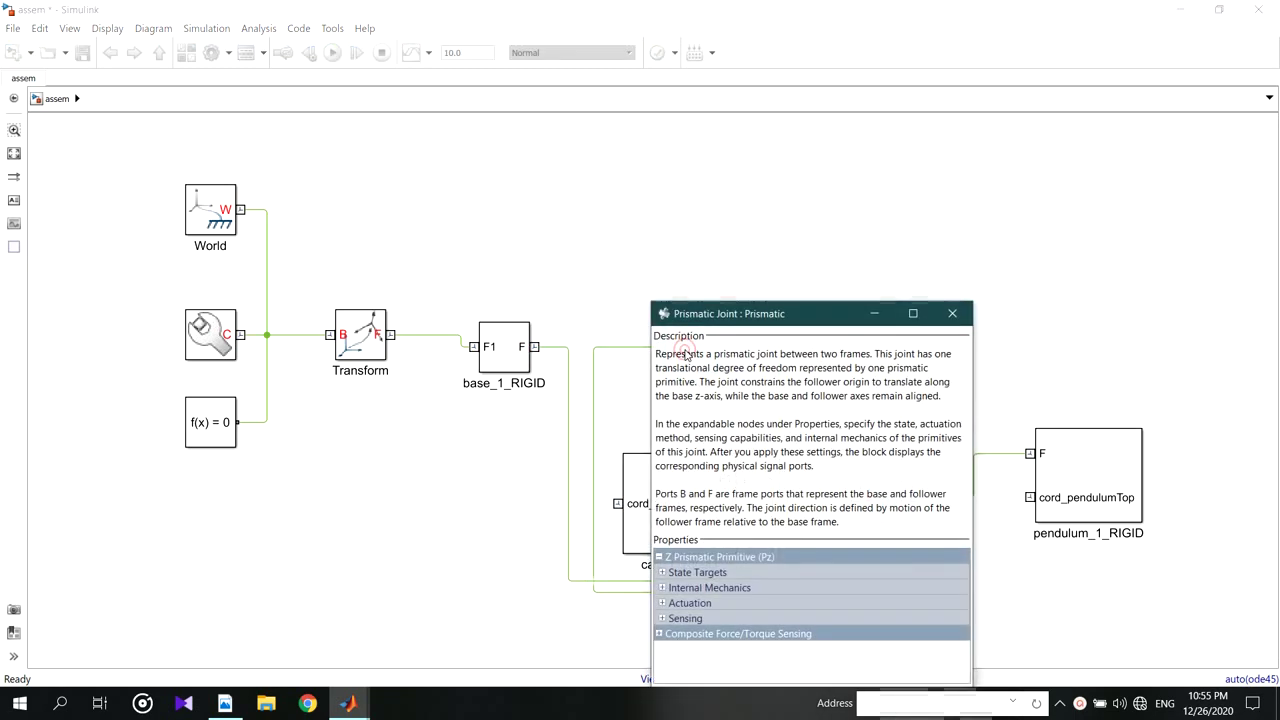
click(958, 310)
mouse_move(700, 348)
mouse_down()
mouse_move(669, 348)
mouse_move(687, 348)
mouse_up()
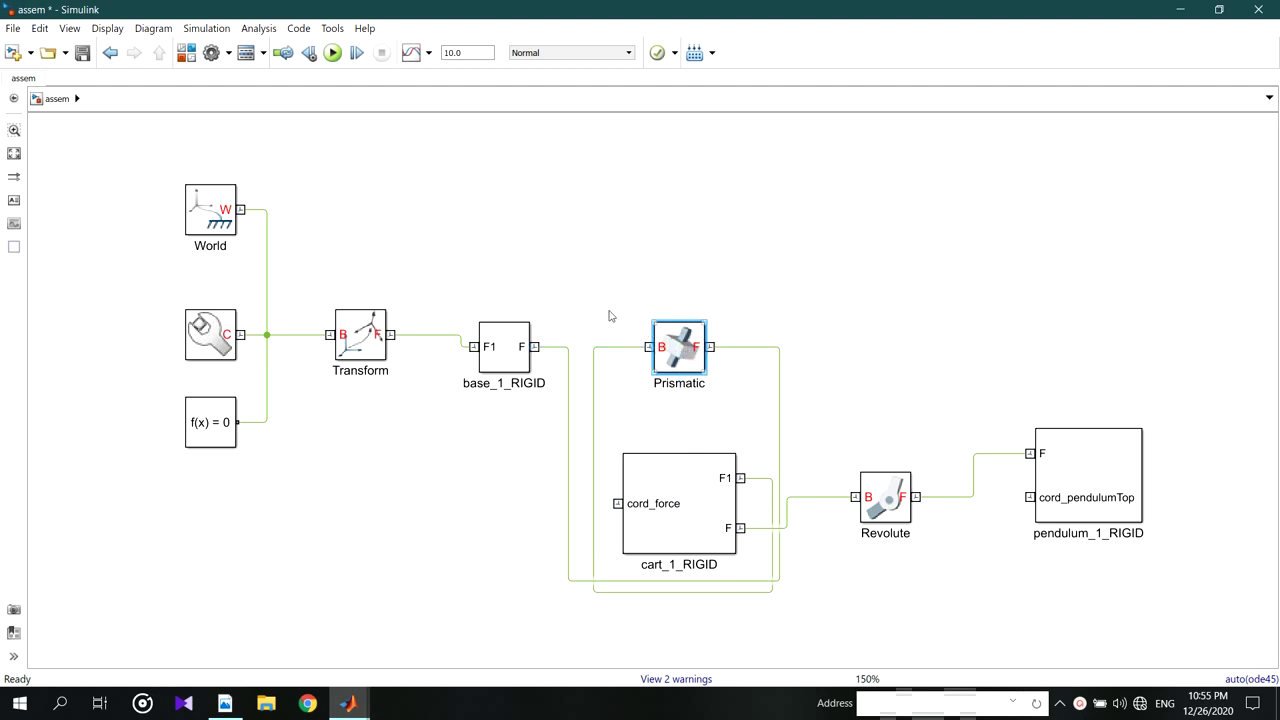
right_click(684, 348)
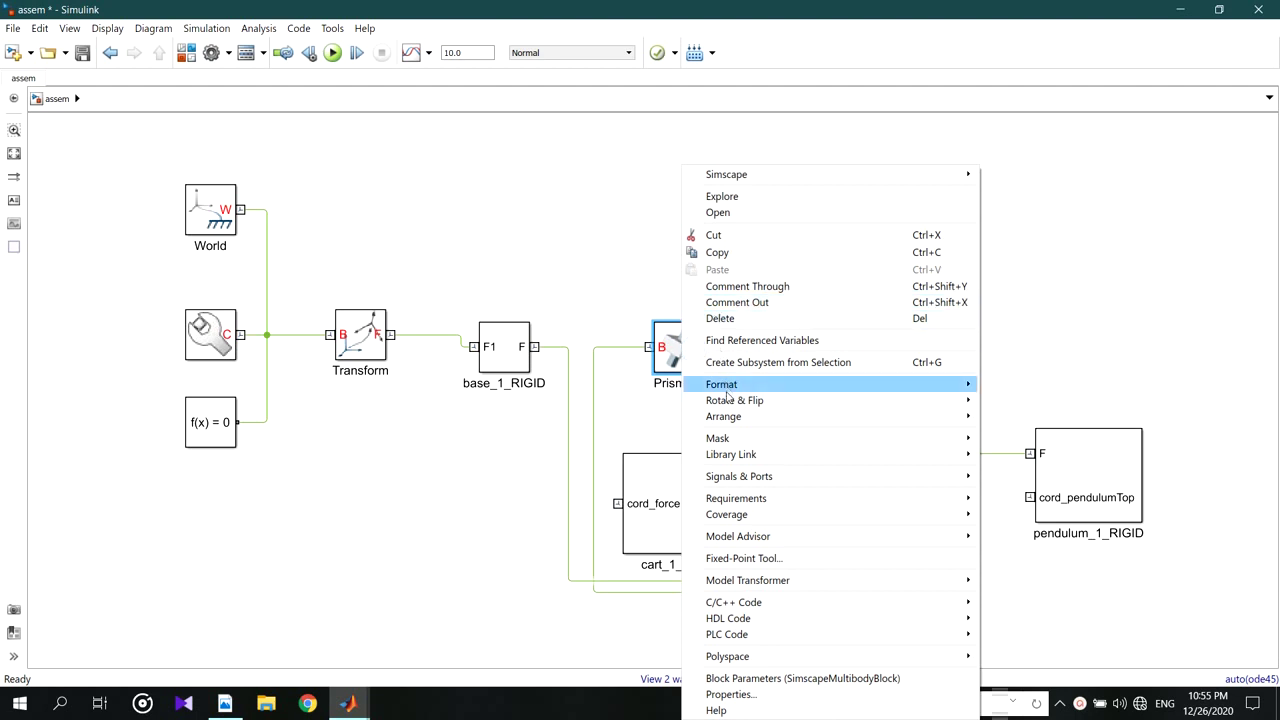
mouse_move(727, 403)
click(1020, 443)
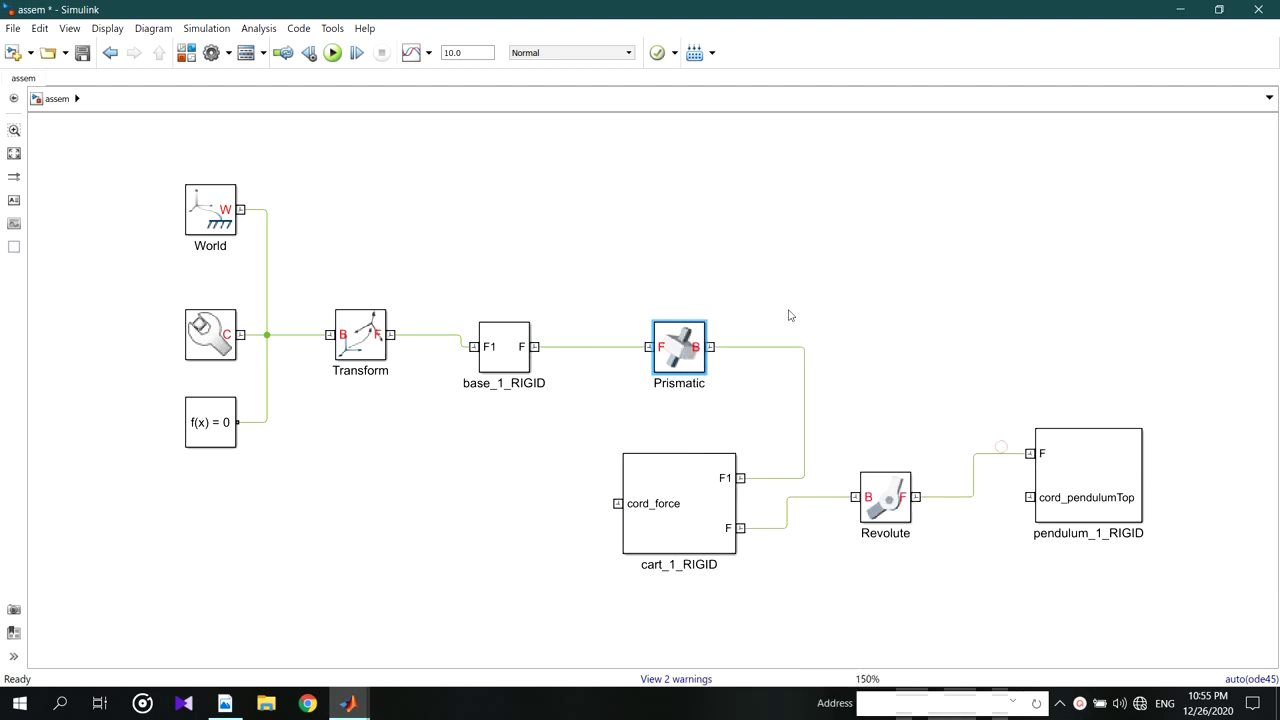
Step: Line Prismatic and base_1_RIGID up in Transform's row and move cart_1_RIGID up-right
drag(659, 348, 609, 348)
drag(510, 355, 510, 343)
click(627, 355)
mouse_move(627, 355)
mouse_down()
mouse_move(627, 343)
mouse_move(649, 346)
mouse_up()
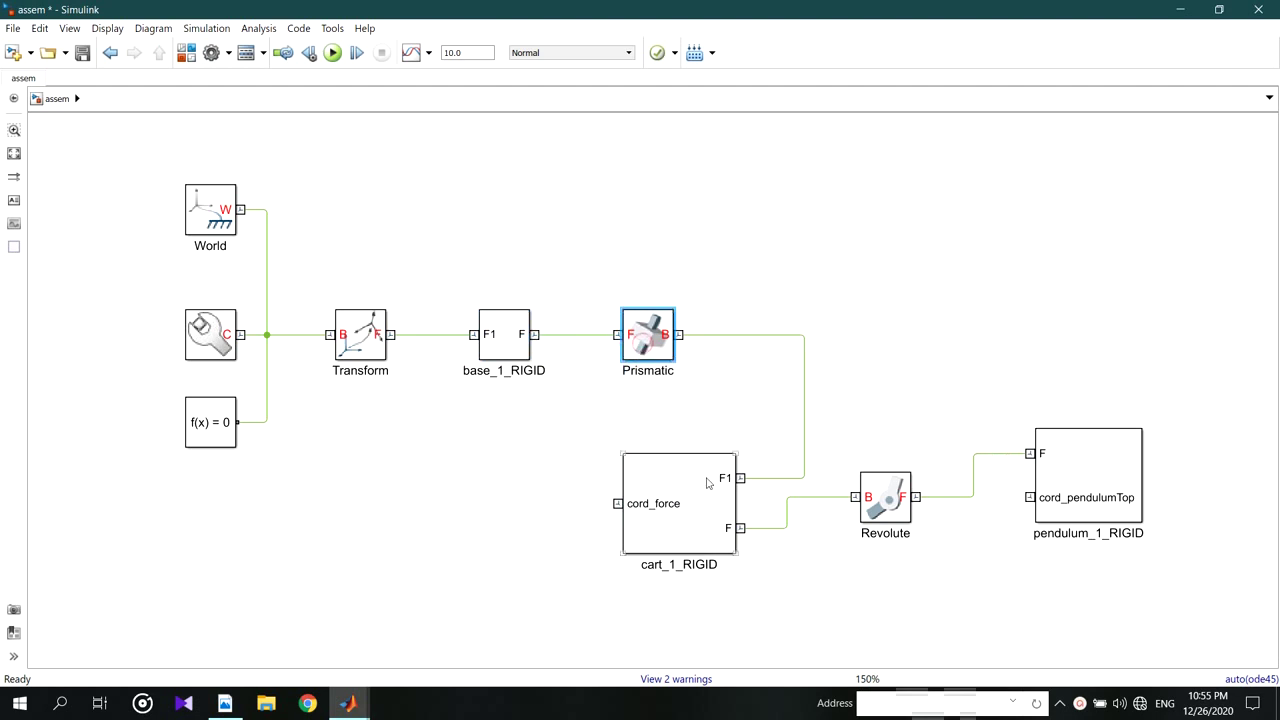
drag(703, 486, 806, 412)
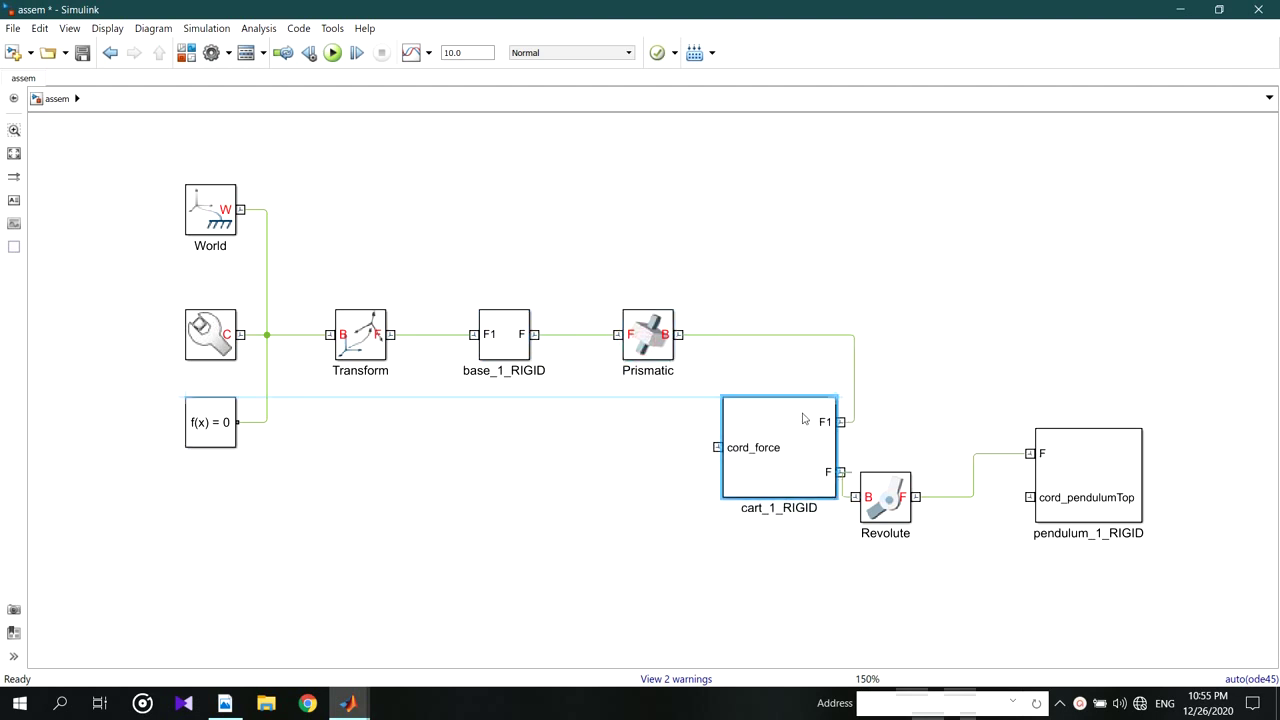
Step: Inside cart_1_RIGID, set port F1's Port location to Left
double_click(804, 438)
click(616, 336)
right_click(616, 332)
click(660, 469)
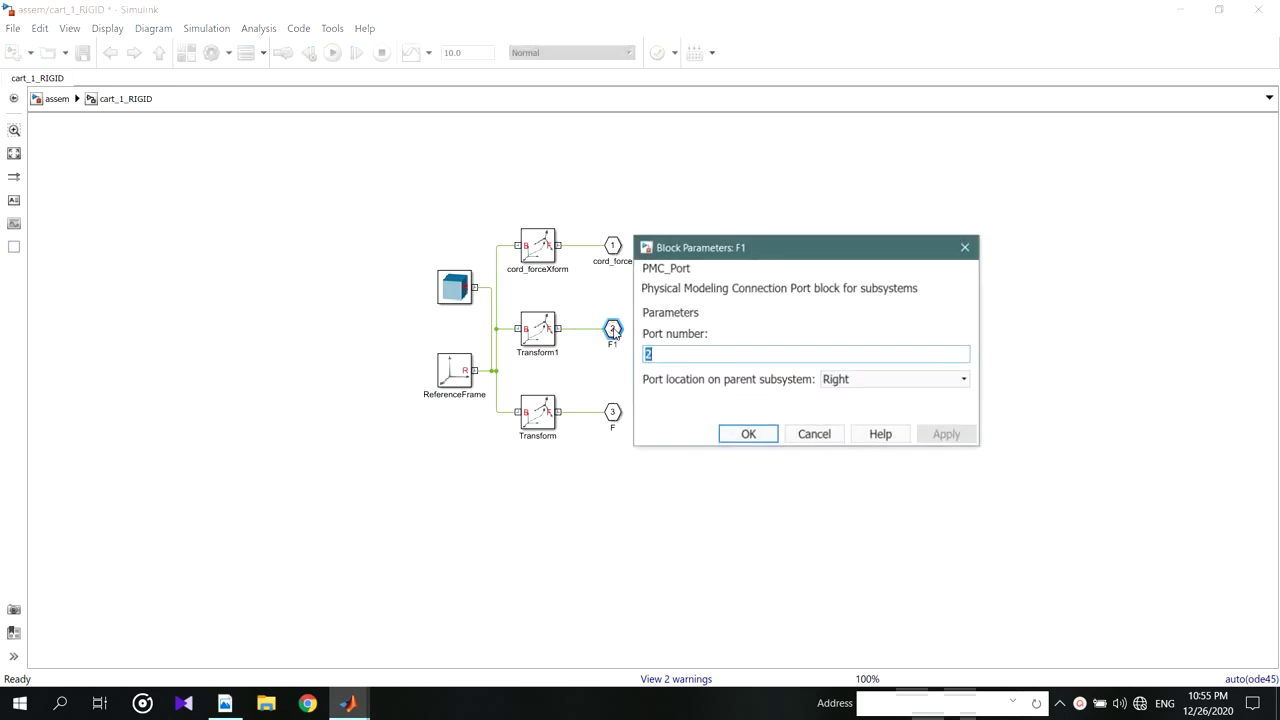
click(848, 382)
click(850, 396)
click(946, 434)
click(770, 438)
Step: In assem, move cart_1_RIGID up into the same row right after Prismatic
click(62, 100)
scroll(797, 406, up, 2)
drag(800, 357, 800, 304)
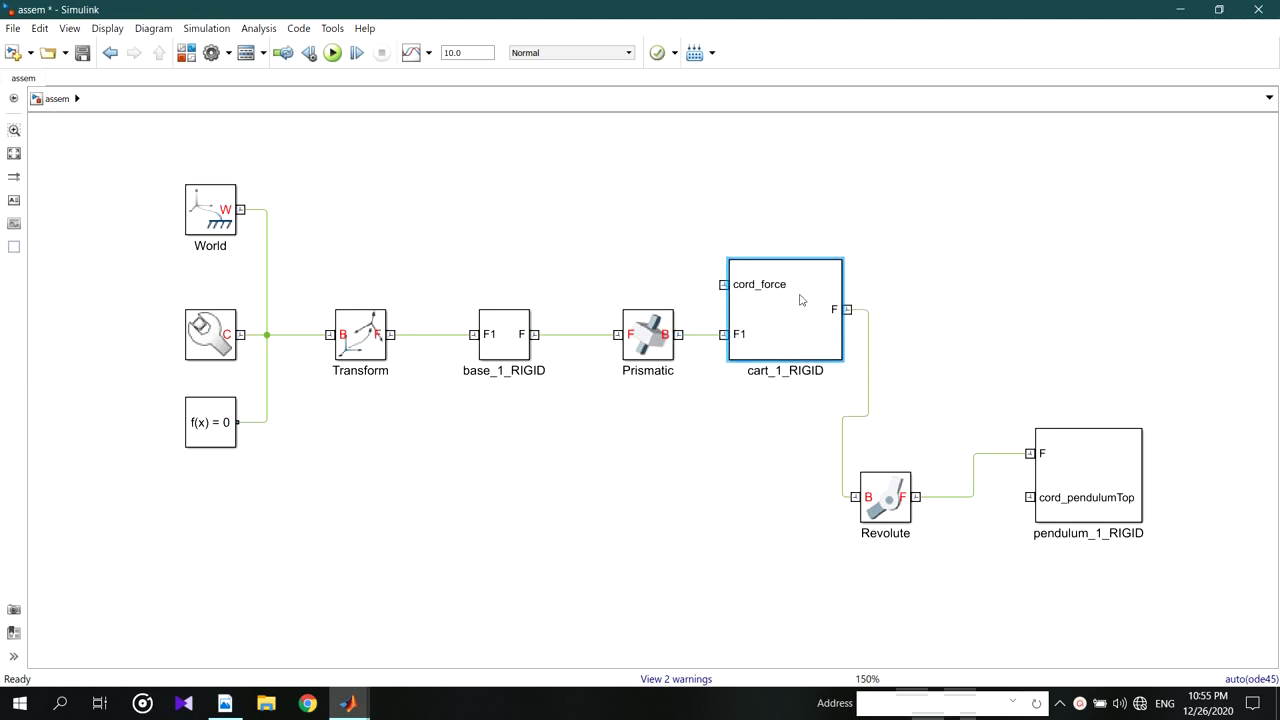
click(808, 426)
click(793, 288)
Step: Rotate cart_1_RIGID 90° clockwise, then undo the rotation with Ctrl+Z
right_click(790, 330)
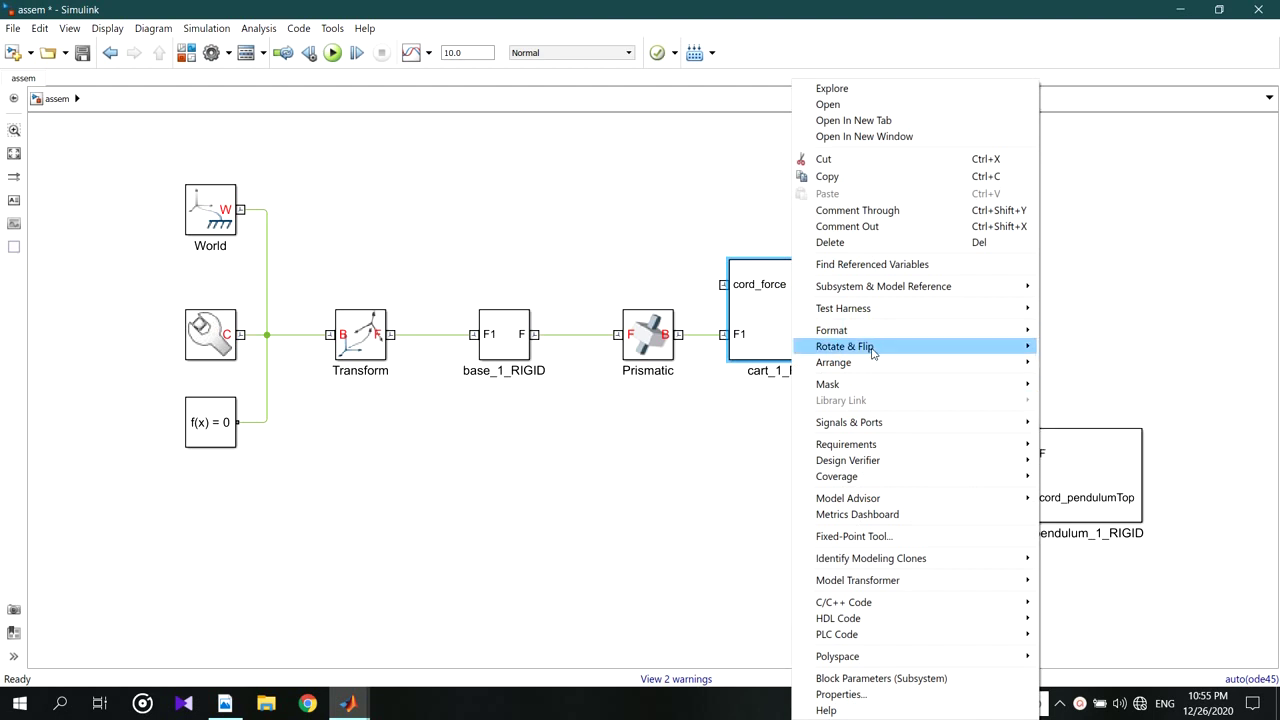
mouse_move(874, 346)
click(1071, 350)
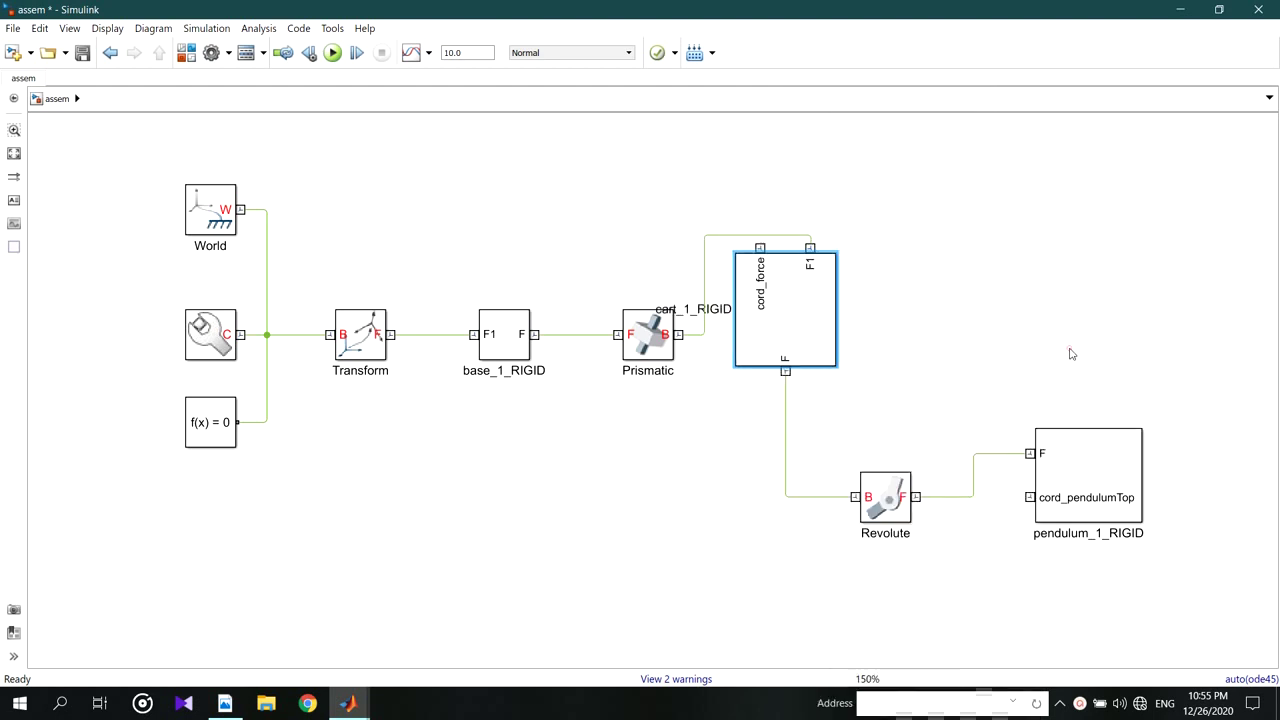
right_click(811, 324)
click(711, 151)
key(ctrl+z)
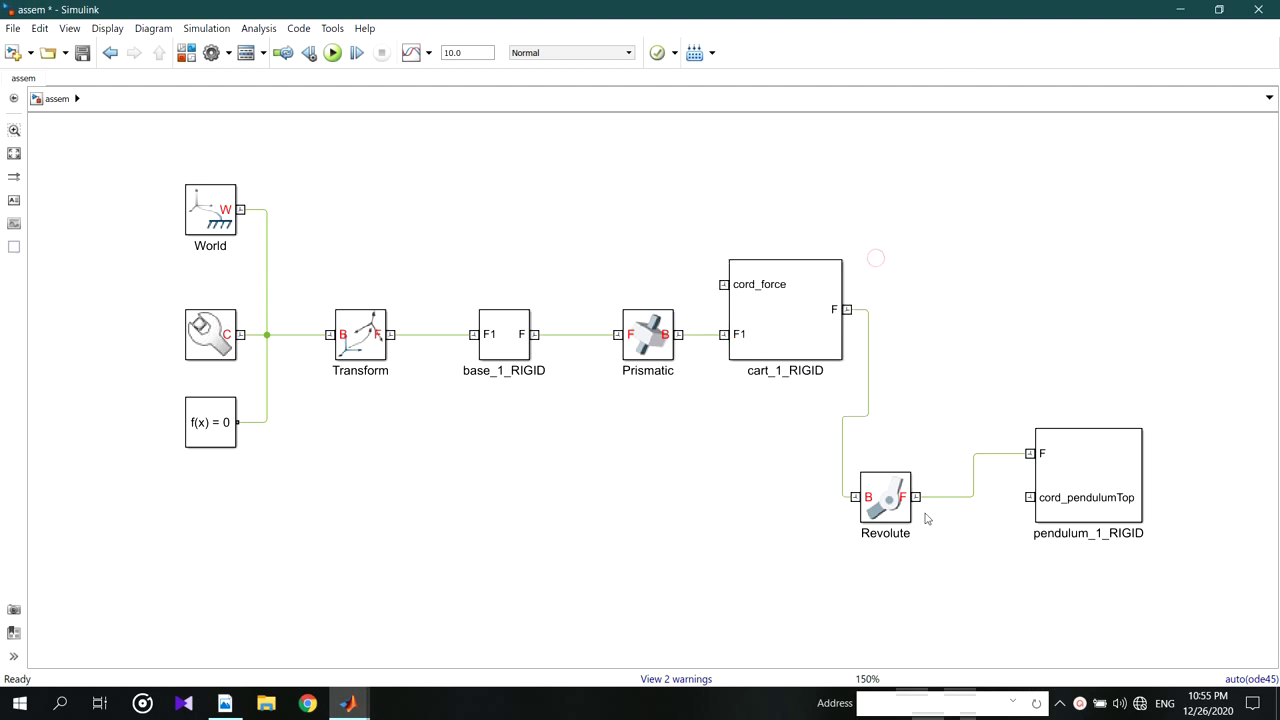
Step: Move Revolute and pendulum_1_RIGID into the cart's row, then go up to model_1
drag(893, 503, 948, 315)
click(1087, 324)
drag(1092, 484, 1142, 340)
click(962, 228)
scroll(834, 183, down, 2)
scroll(631, 197, up, 2)
scroll(631, 197, up, 2)
scroll(683, 277, down, 1)
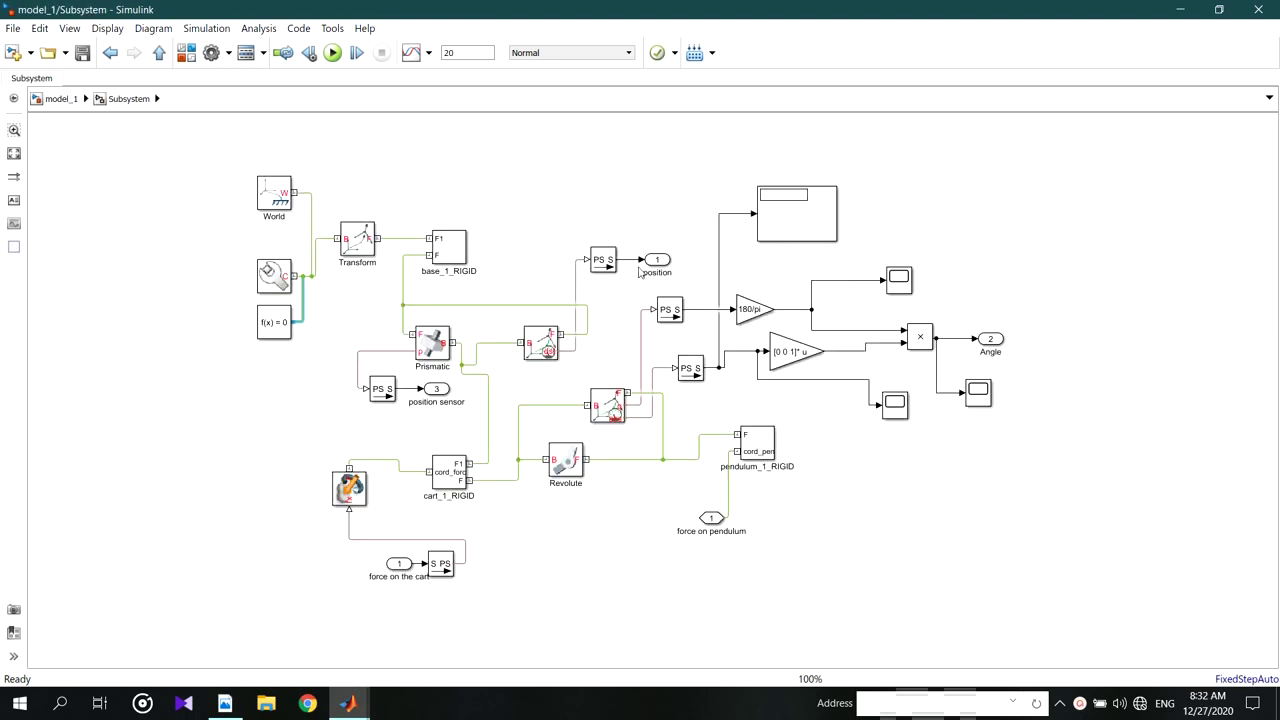
scroll(548, 277, down, 1)
click(60, 98)
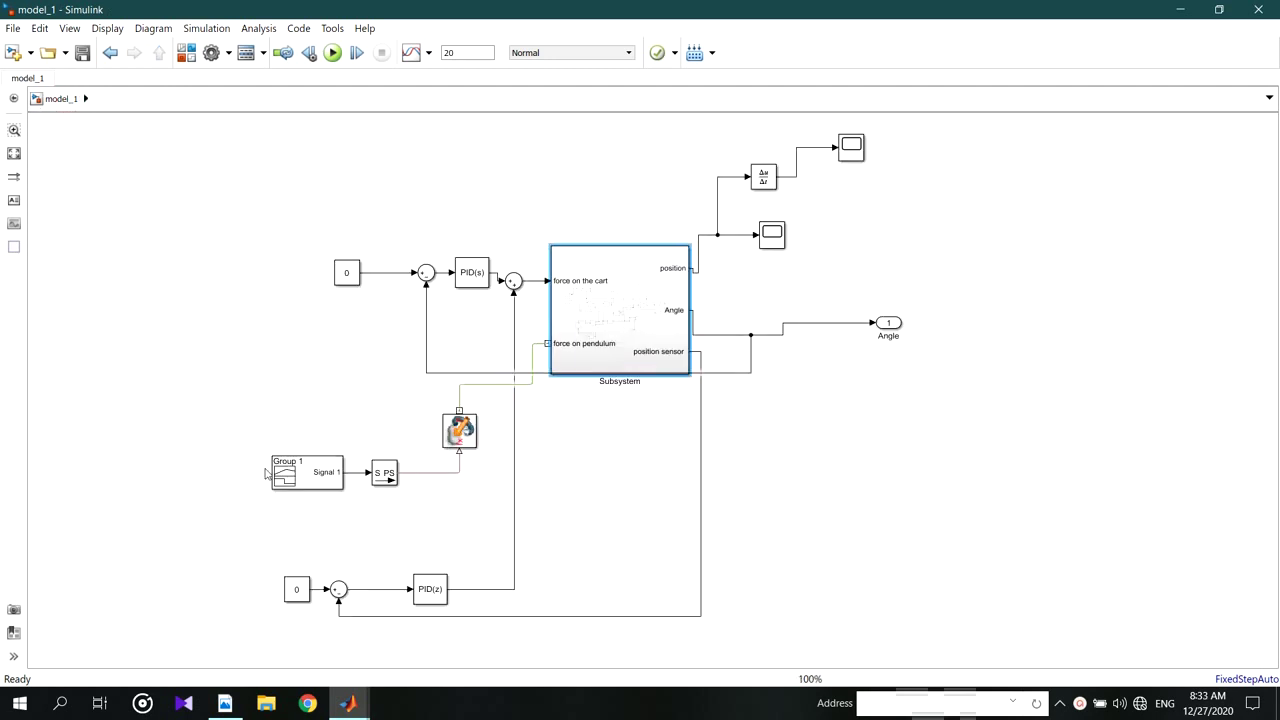
Step: Shift the Group 1 source and converter left, lower External Force and Torque, and open Subsystem
drag(284, 479, 238, 479)
drag(378, 484, 360, 484)
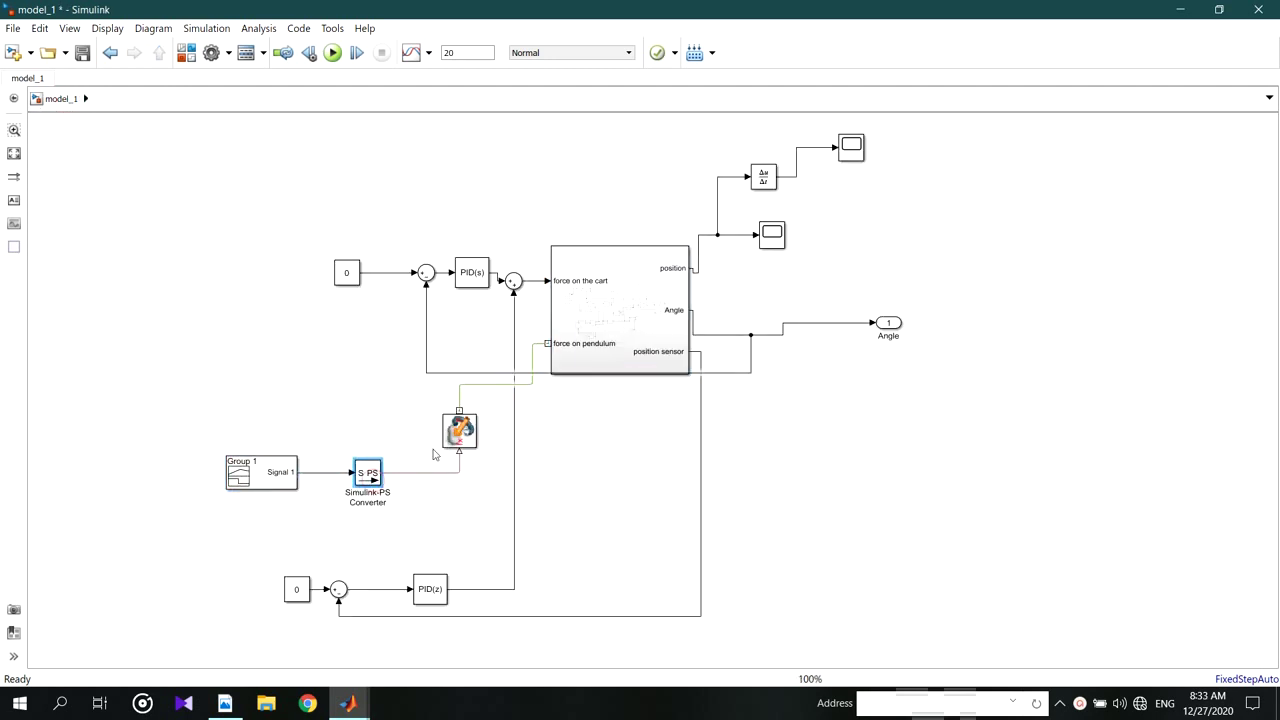
drag(465, 440, 461, 455)
double_click(640, 282)
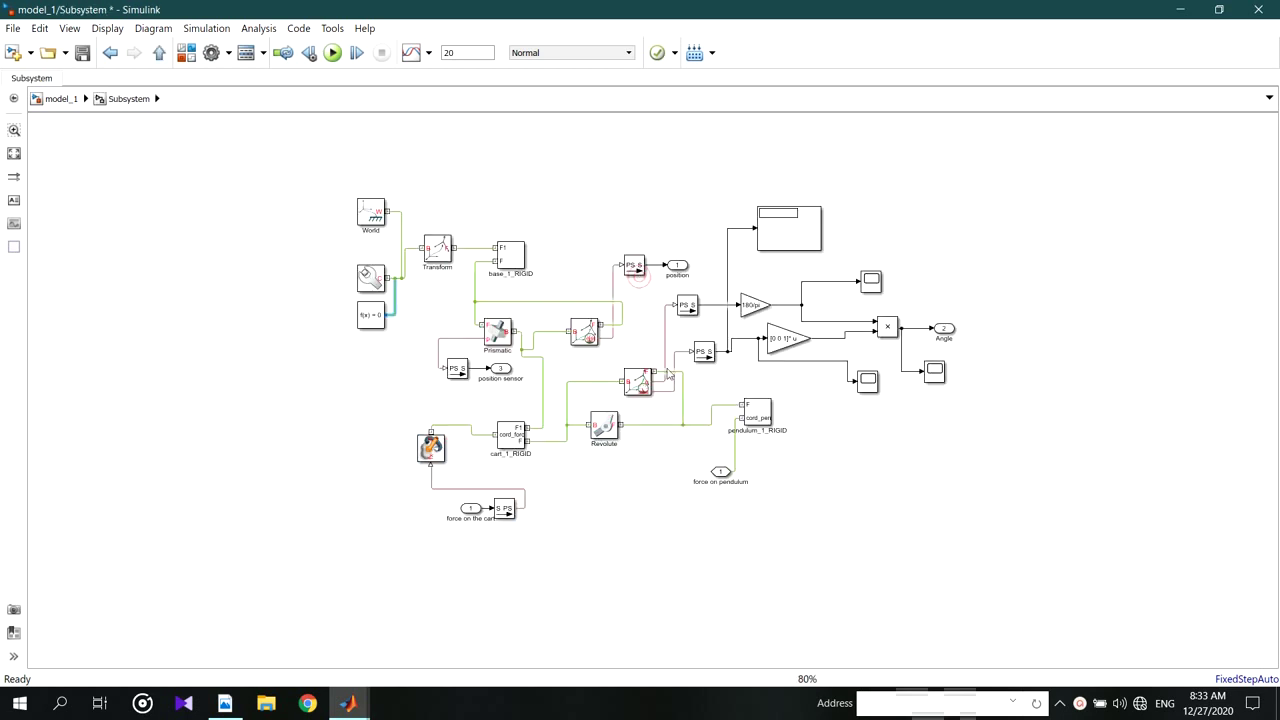
click(798, 233)
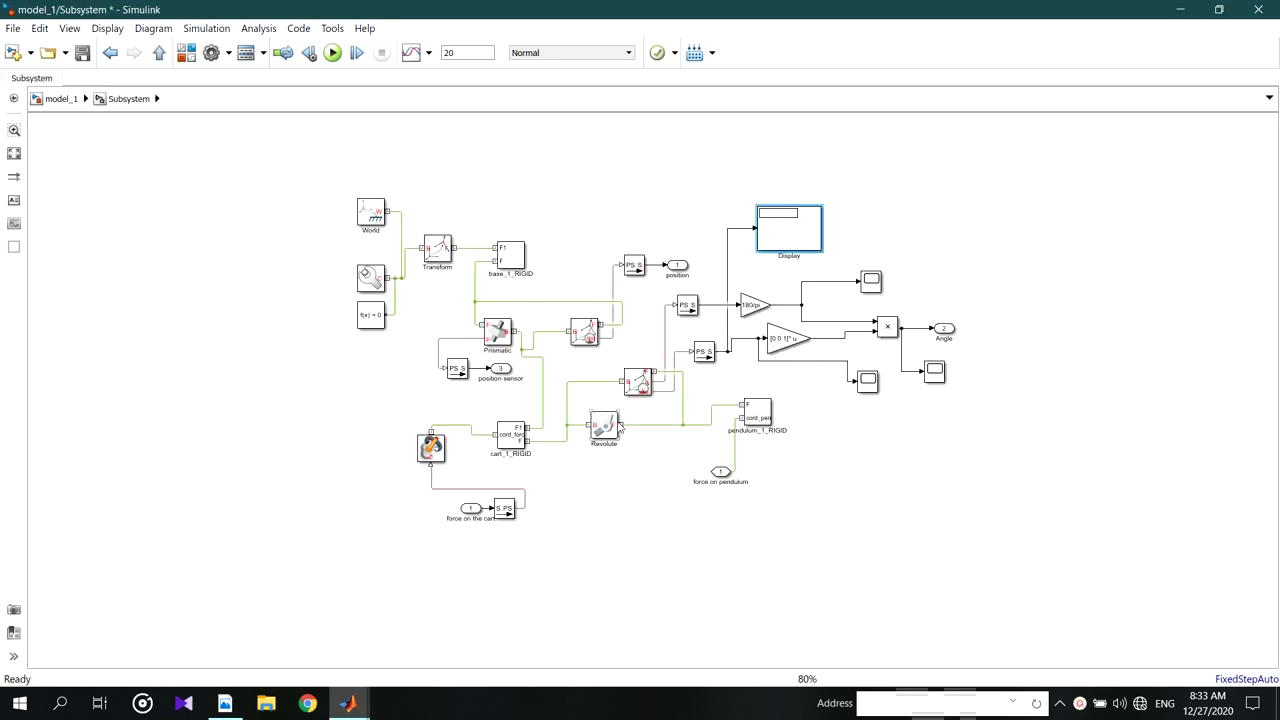